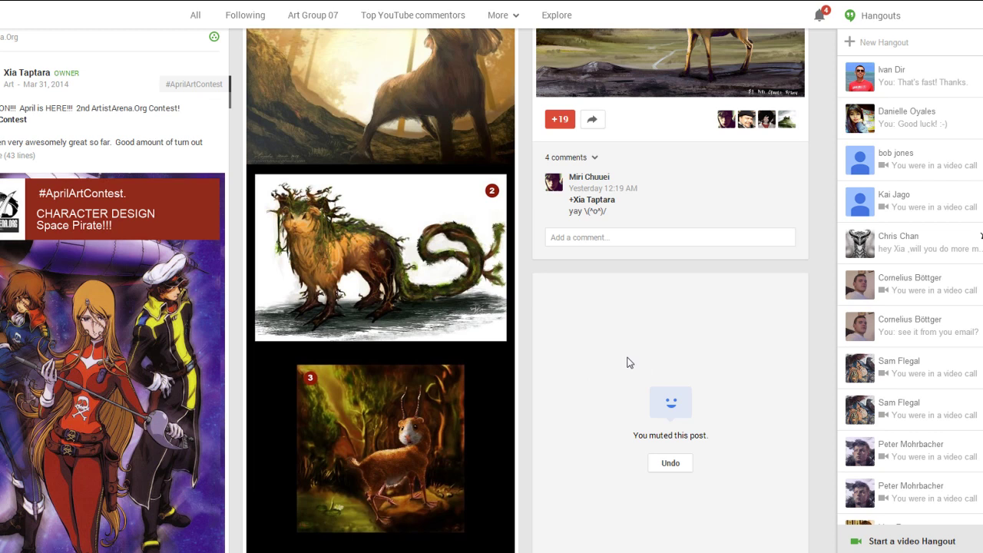
Expand the full text of the March contest winners post, and view the goat-on-a-plain entry at full size
scroll(819, 324, "up", 3)
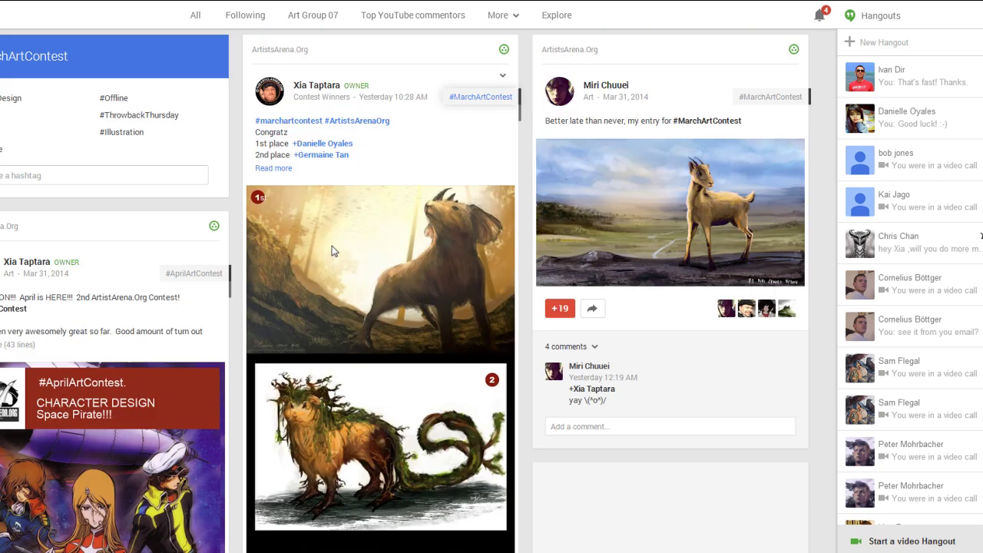
left_click(272, 168)
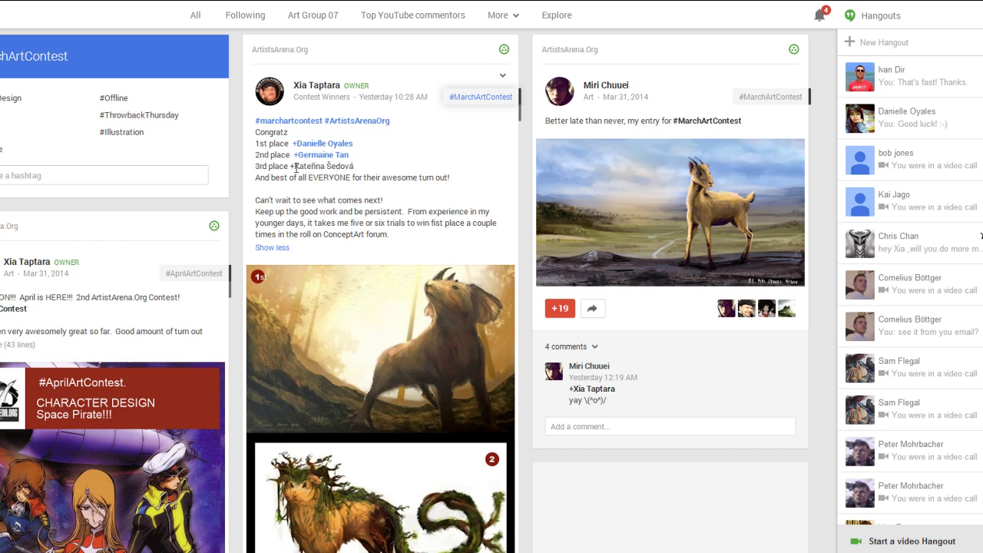
left_click(649, 223)
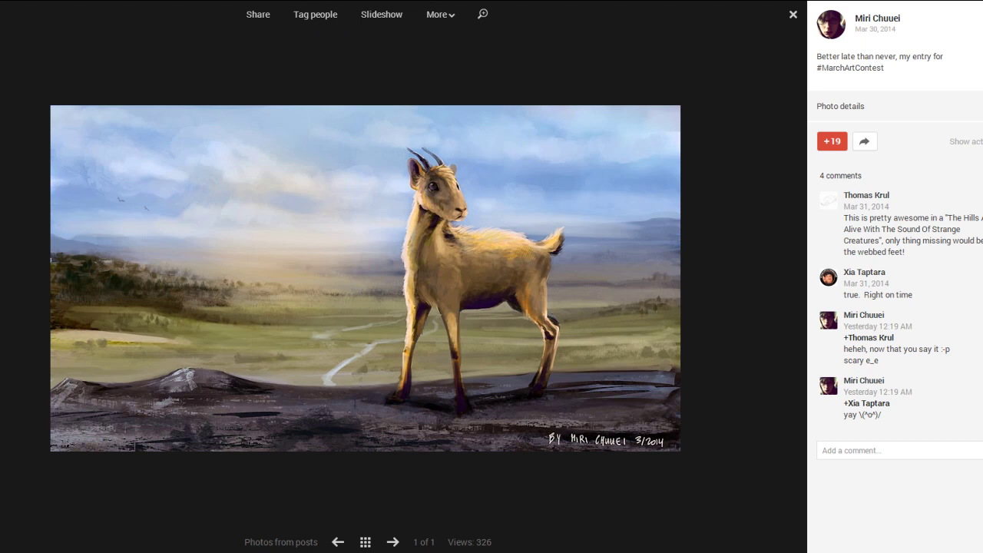
key("Escape")
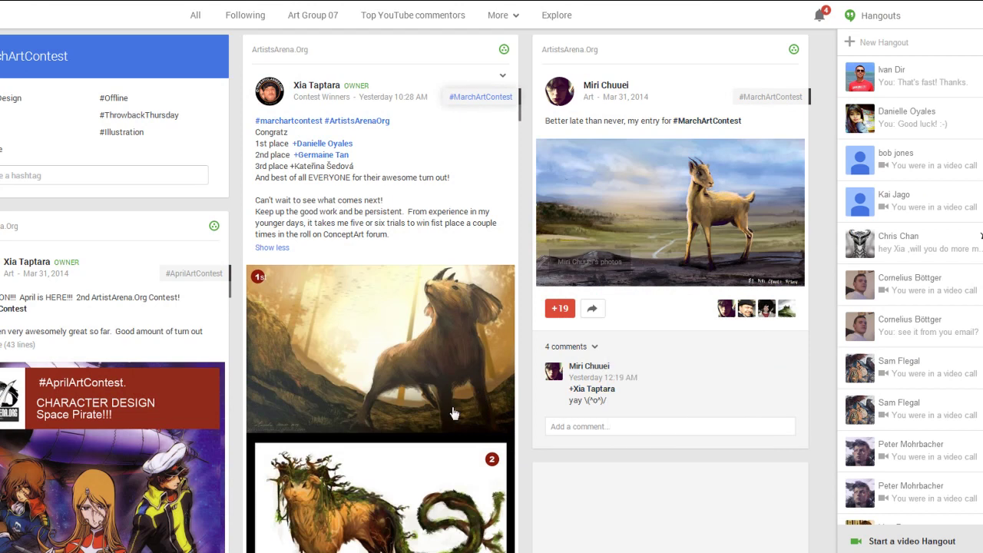
Examine the horned guinea pig pirate entry and the enlarged Viking hamster rider painting, closing the enlarged view
scroll(525, 381, "down", 6)
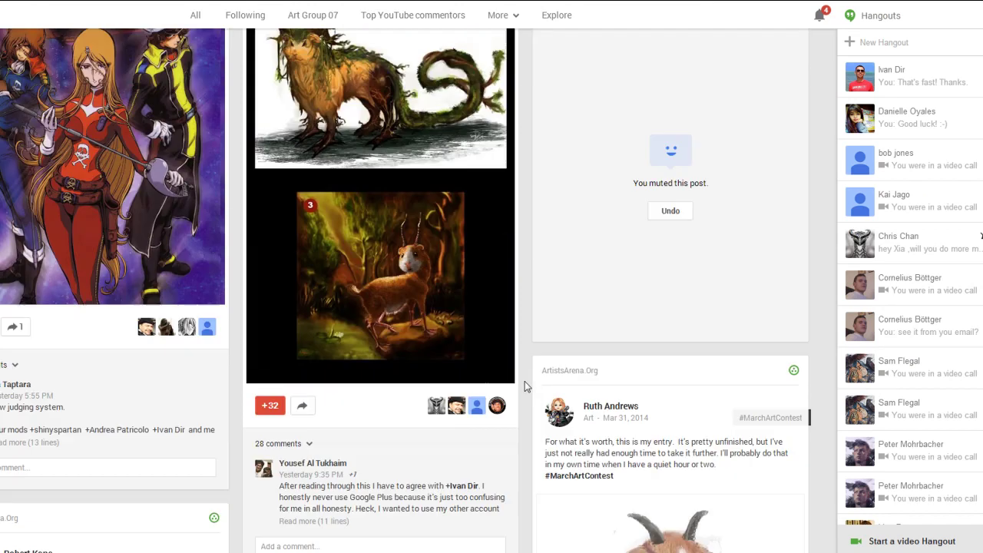
scroll(525, 381, "down", 5)
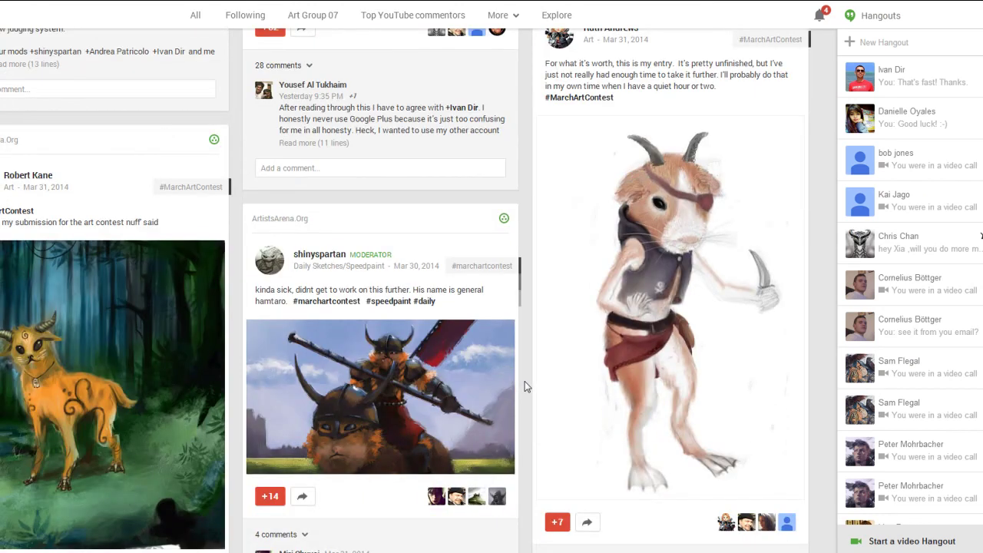
scroll(555, 330, "up", 1)
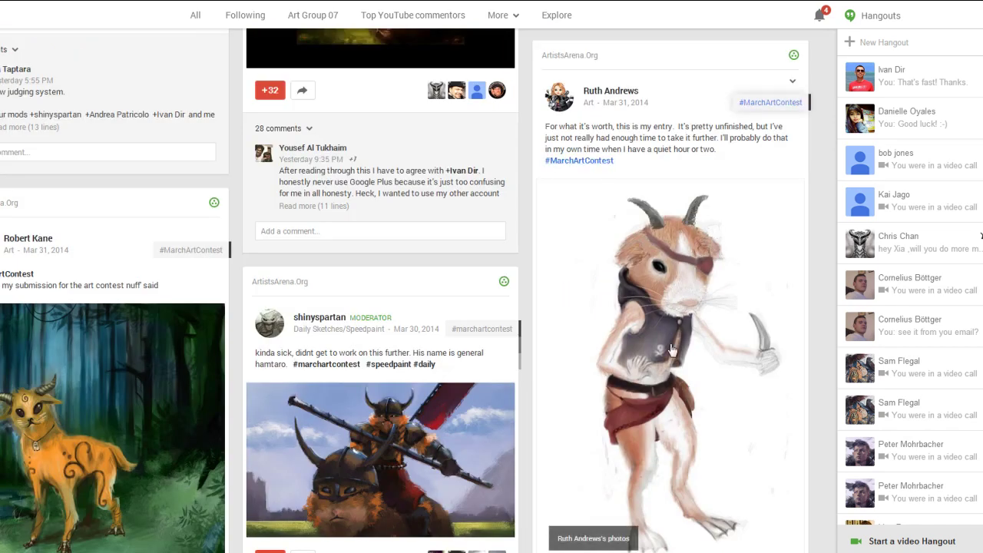
scroll(695, 414, "down", 1)
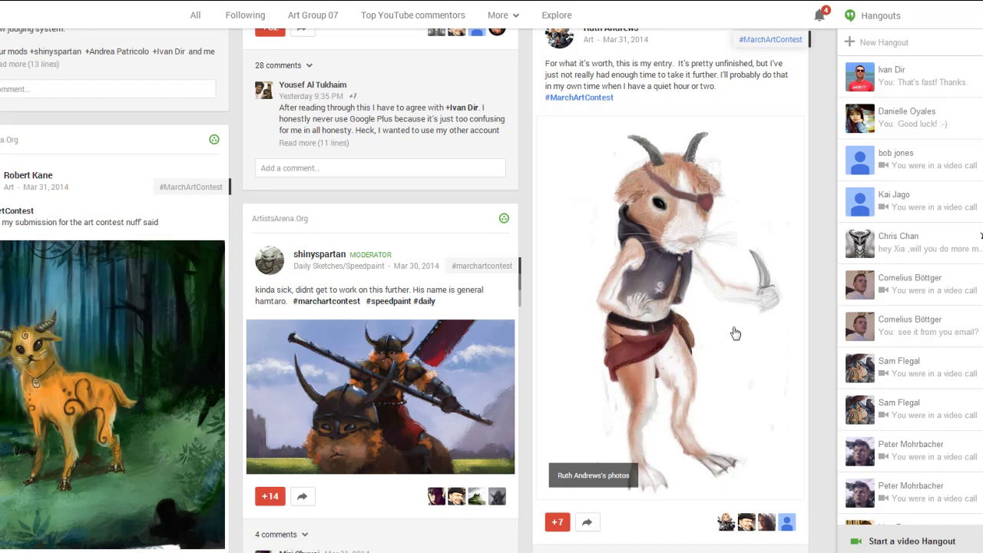
scroll(77, 417, "down", 1)
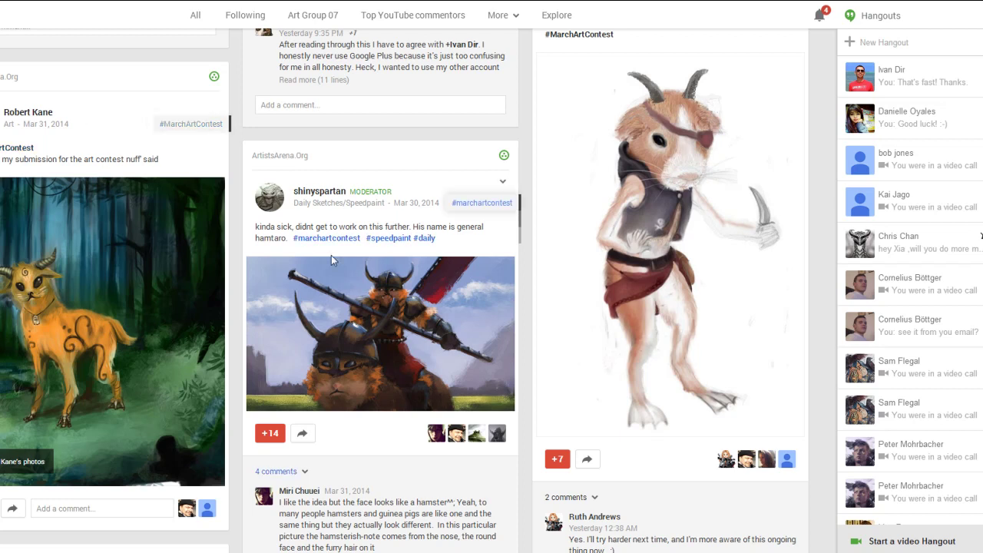
scroll(399, 354, "down", 1)
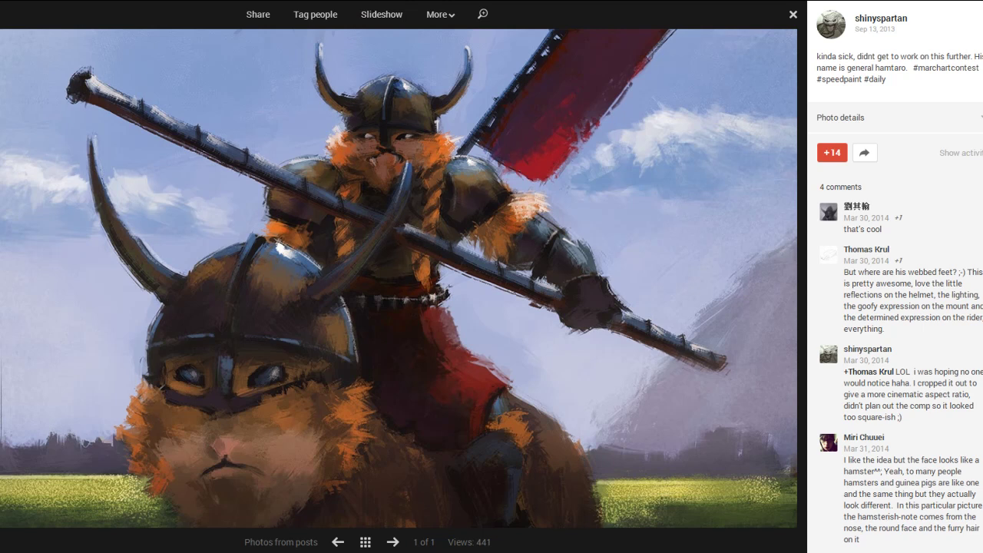
key("Escape")
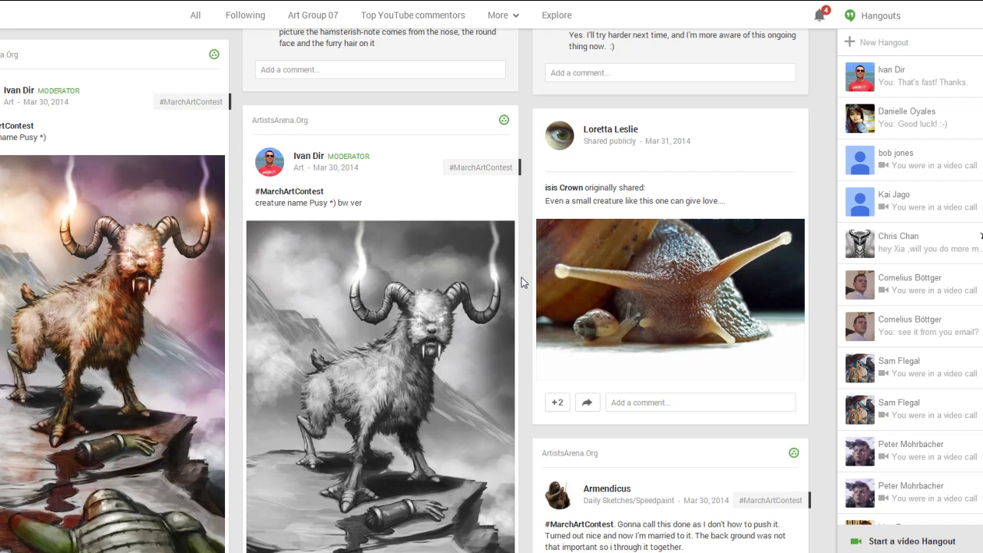
Examine the colour and black-and-white versions of the fanged ram creature and the orange goat standing on a rock
scroll(522, 281, "down", 2)
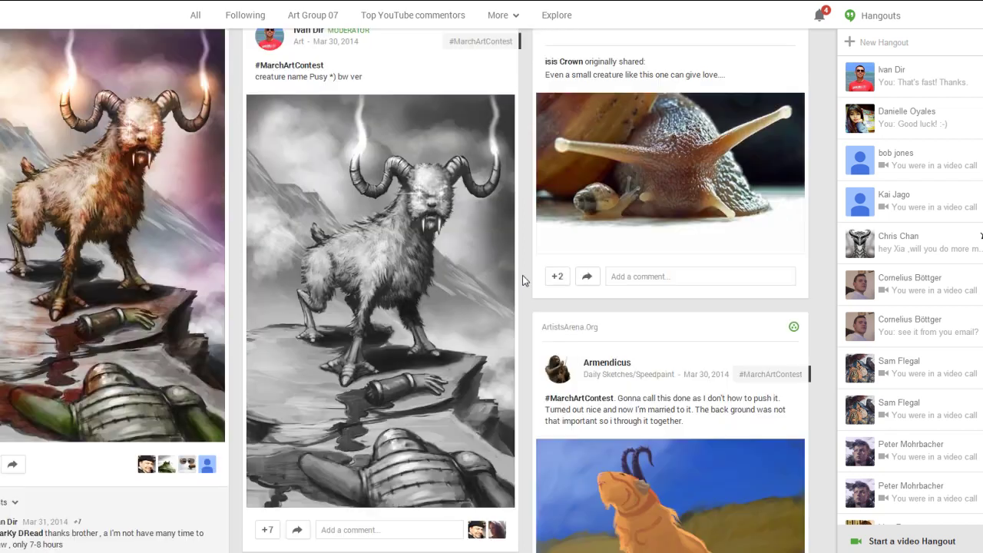
scroll(522, 280, "up", 3)
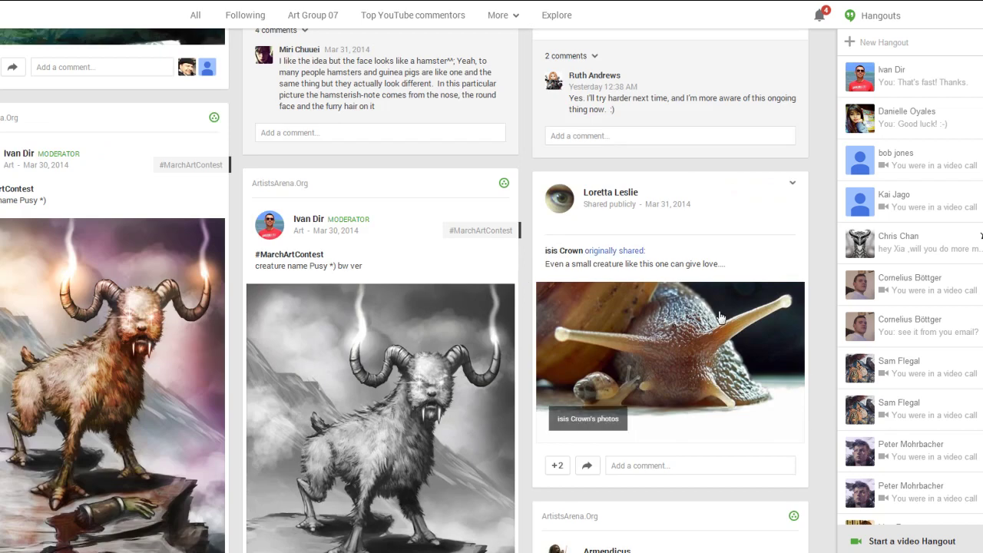
scroll(476, 238, "down", 1)
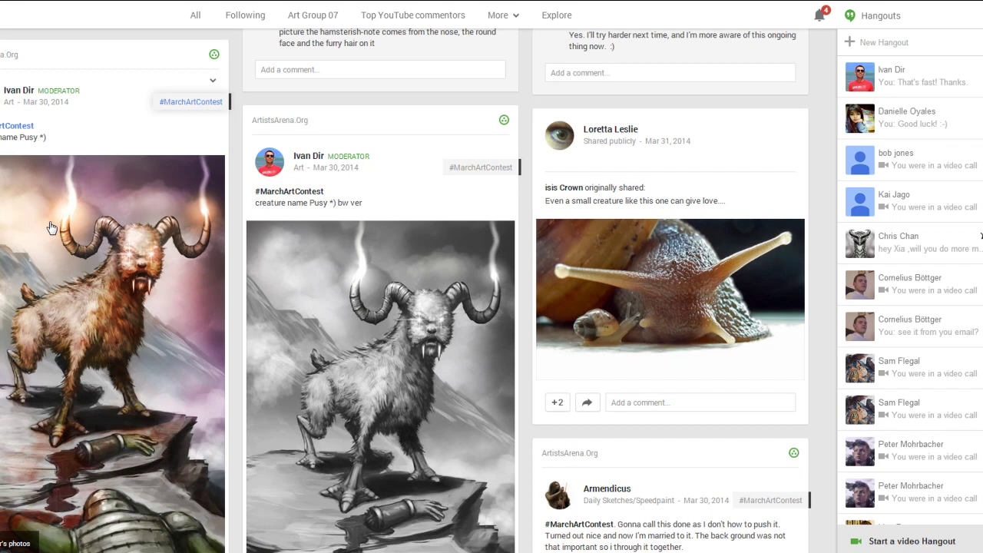
scroll(52, 230, "down", 1)
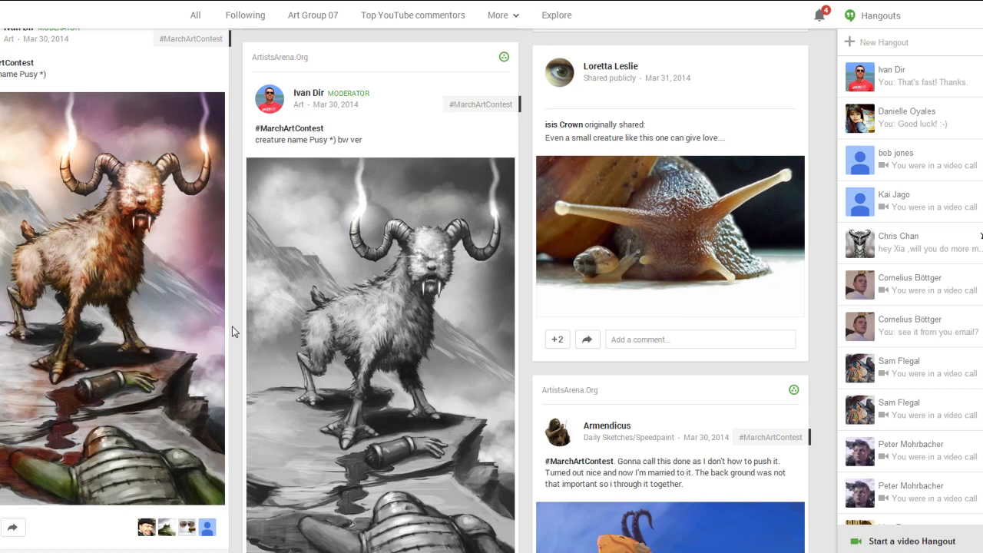
scroll(234, 331, "down", 1)
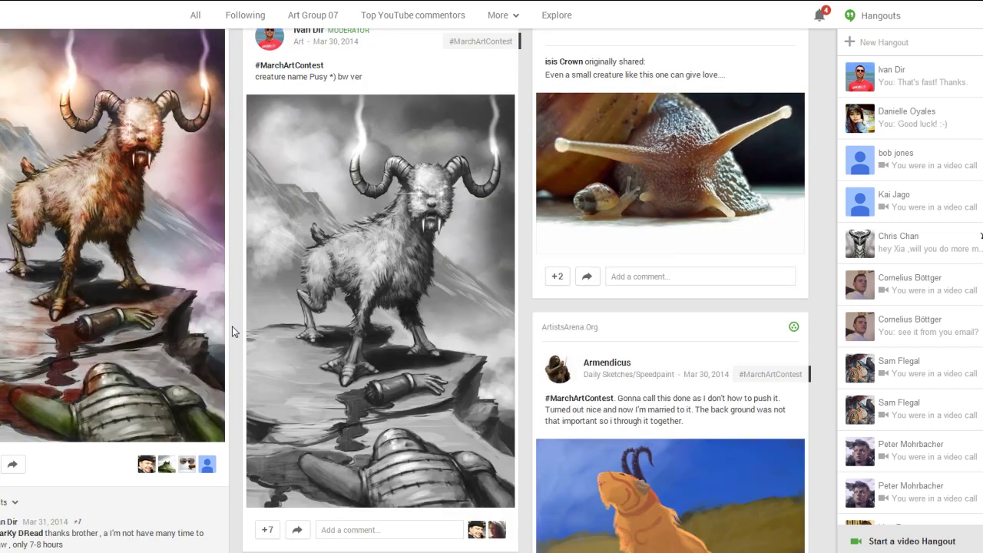
scroll(235, 332, "down", 3)
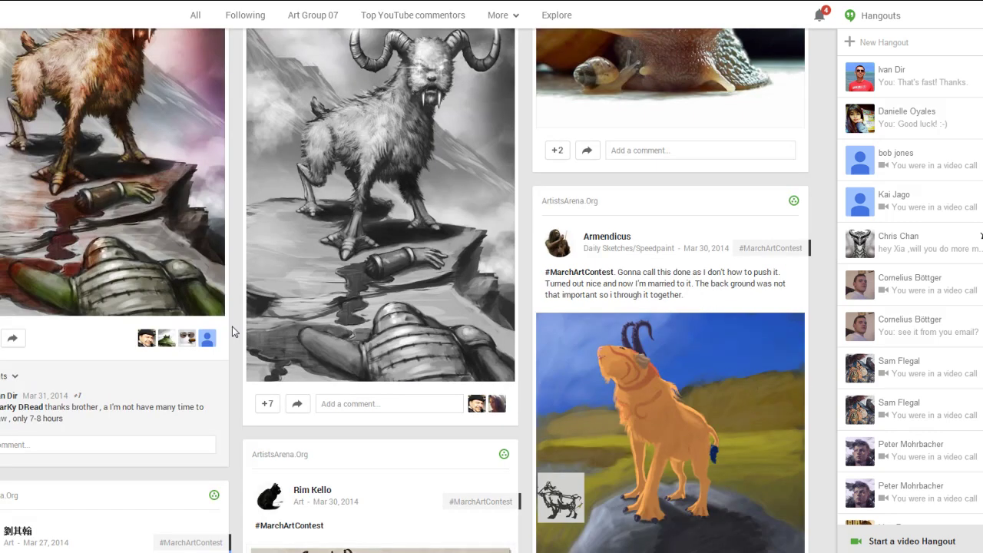
scroll(742, 406, "down", 2)
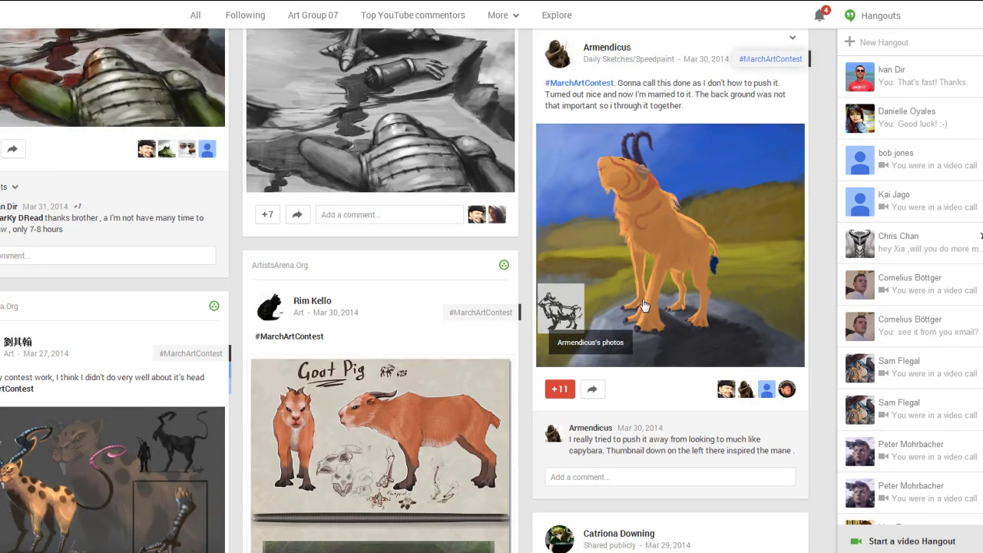
View the Goat Pig concept sheet and the spotted, horned cat creature entry at full size
scroll(571, 315, "down", 3)
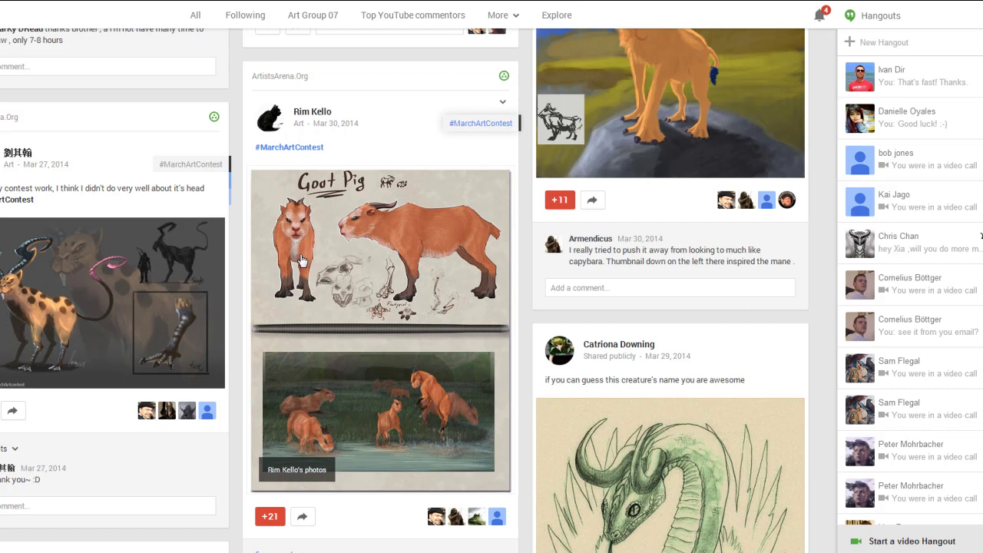
left_click(456, 243)
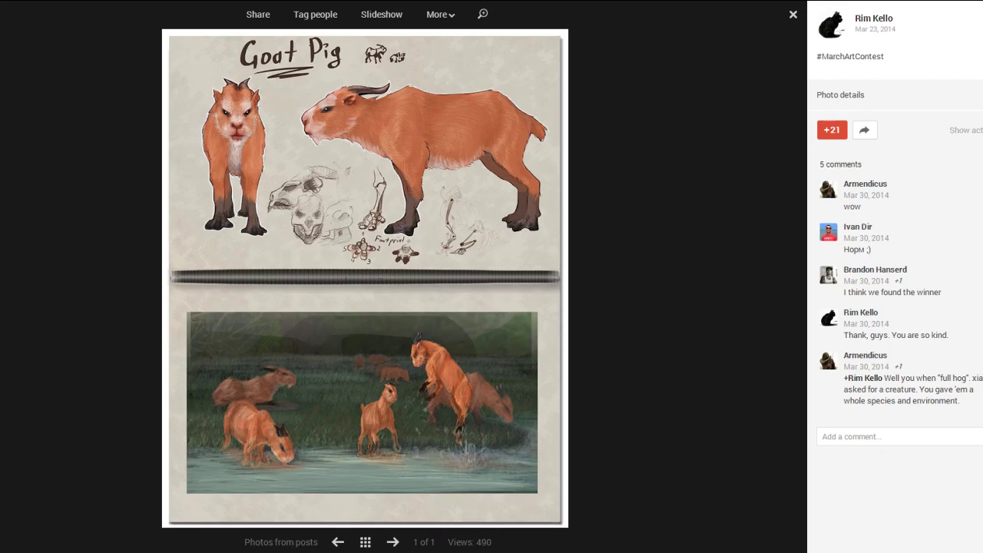
key("Escape")
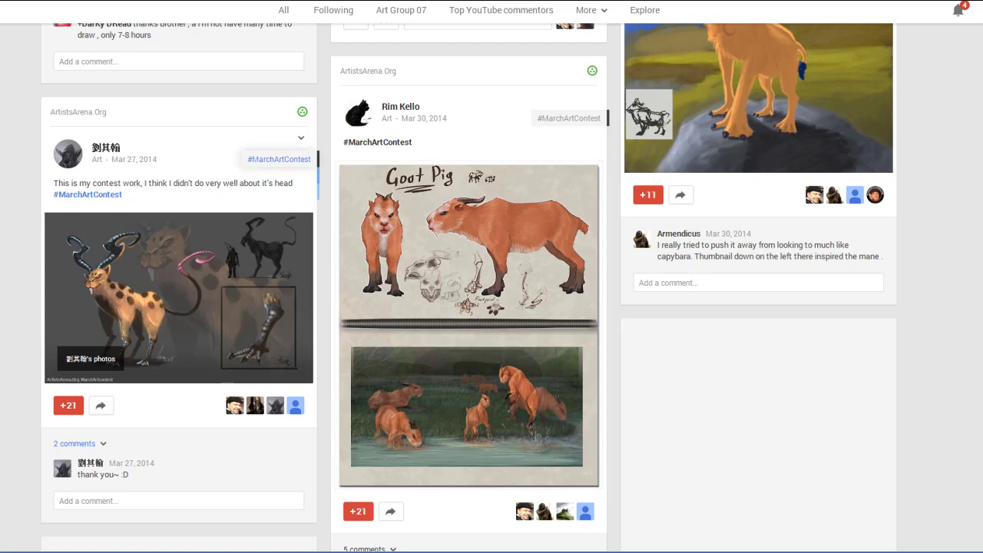
left_click(265, 331)
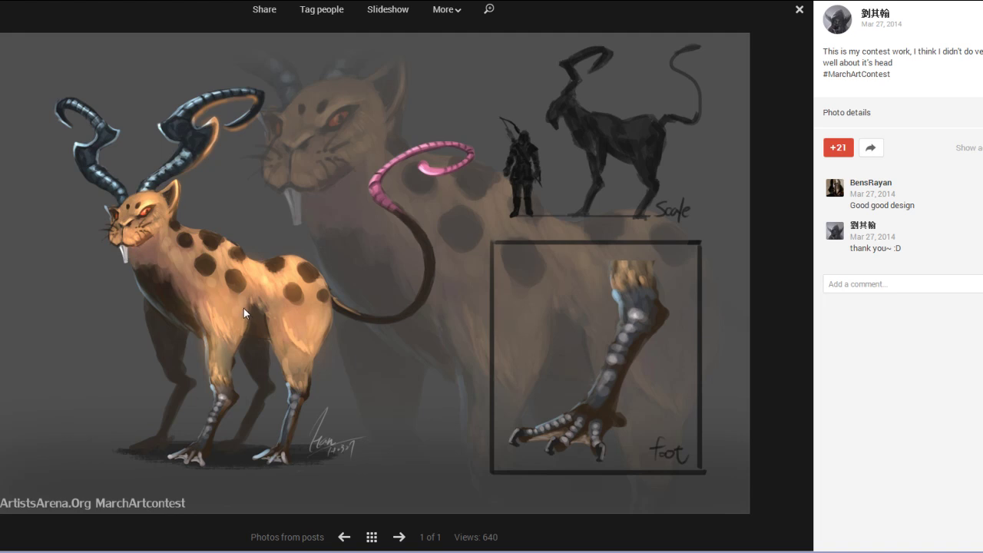
key("Escape")
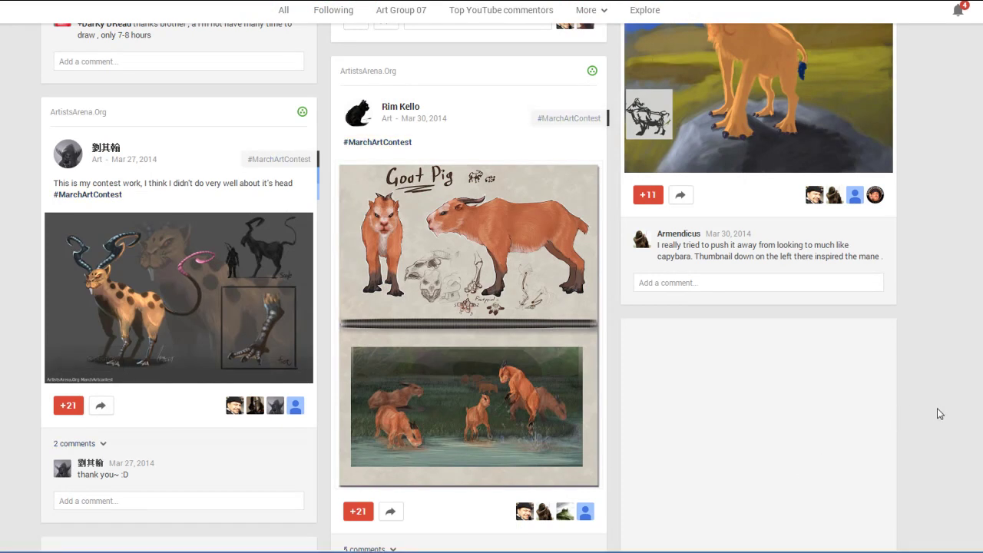
Examine the dark painting of the chained, glowing orange creature among the #MarchArtContest entries
scroll(559, 469, "down", 2)
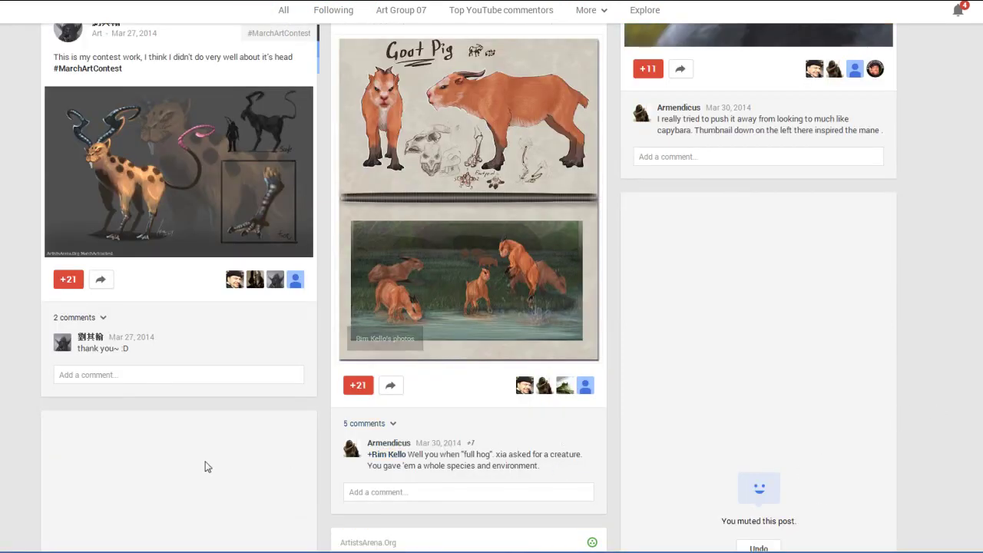
scroll(204, 466, "down", 5)
scroll(217, 459, "down", 3)
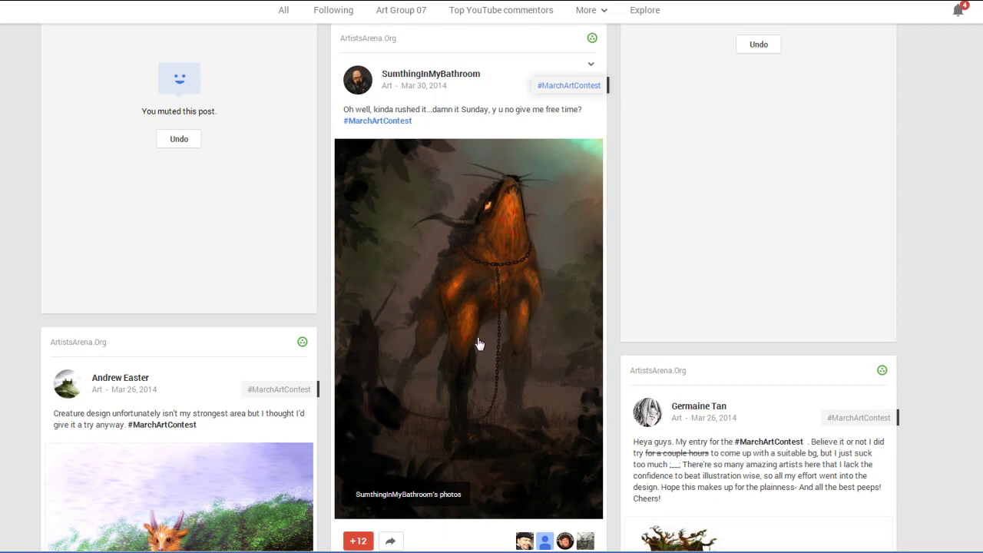
scroll(478, 345, "down", 1)
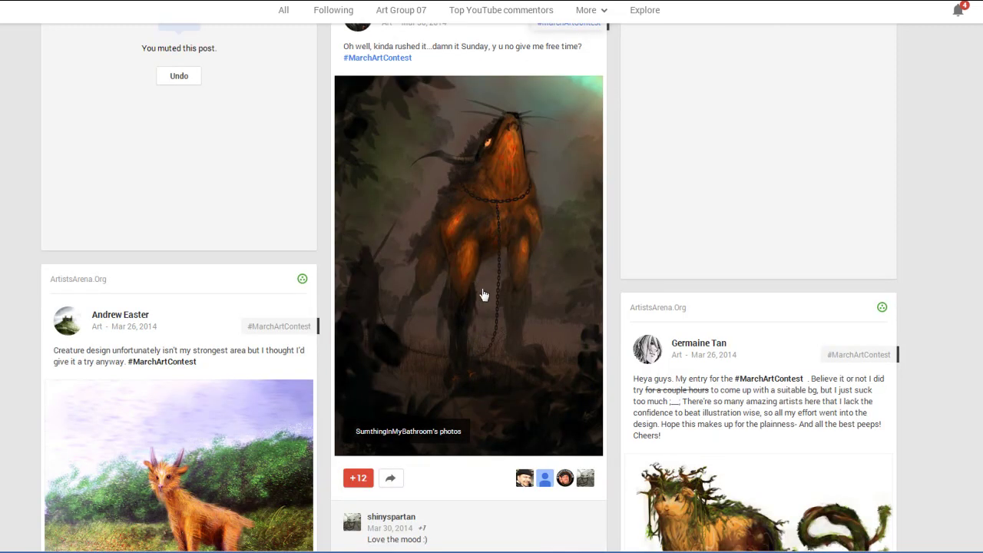
scroll(482, 291, "up", 1)
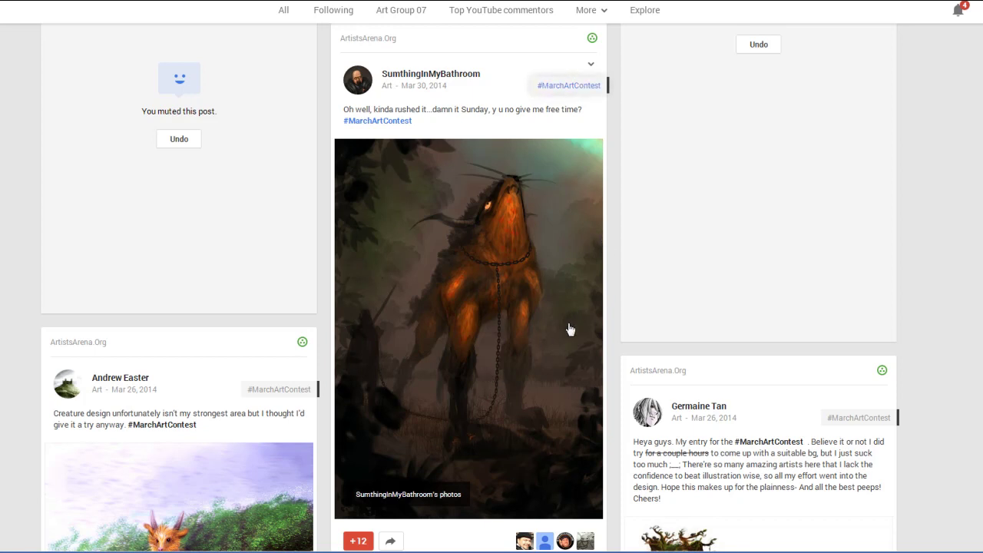
scroll(570, 331, "down", 1)
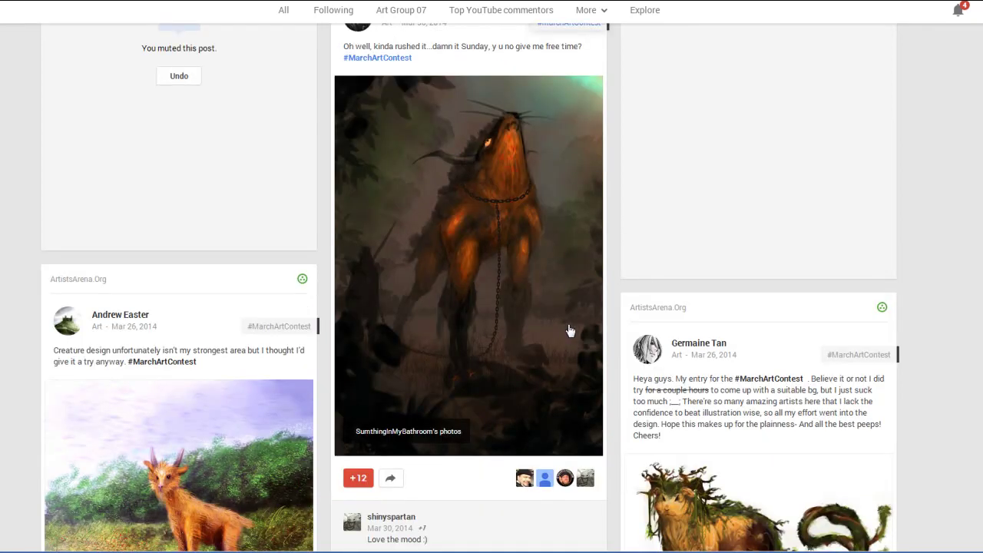
View the orange goat by the water and the moss-covered creature with the curled tail at full size
scroll(570, 331, "down", 3)
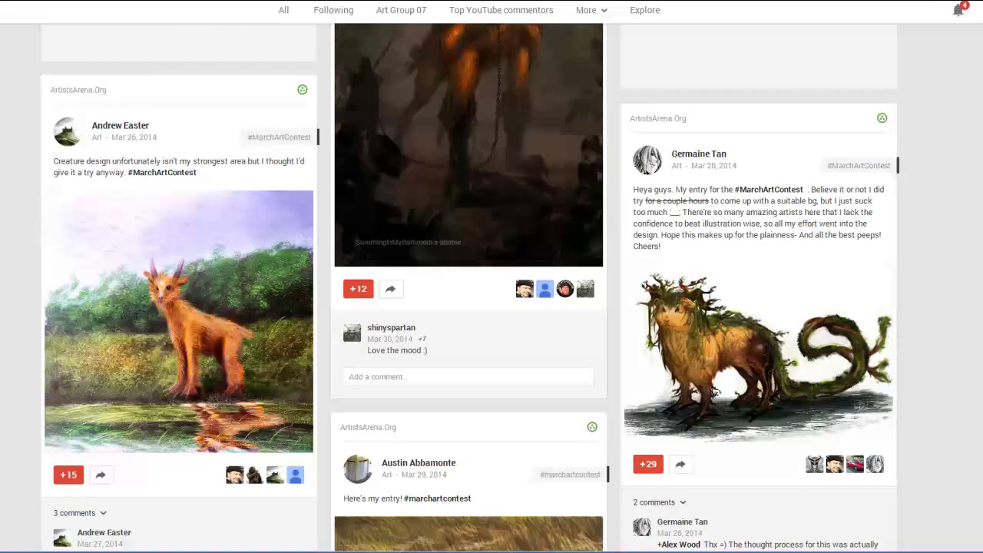
left_click(163, 308)
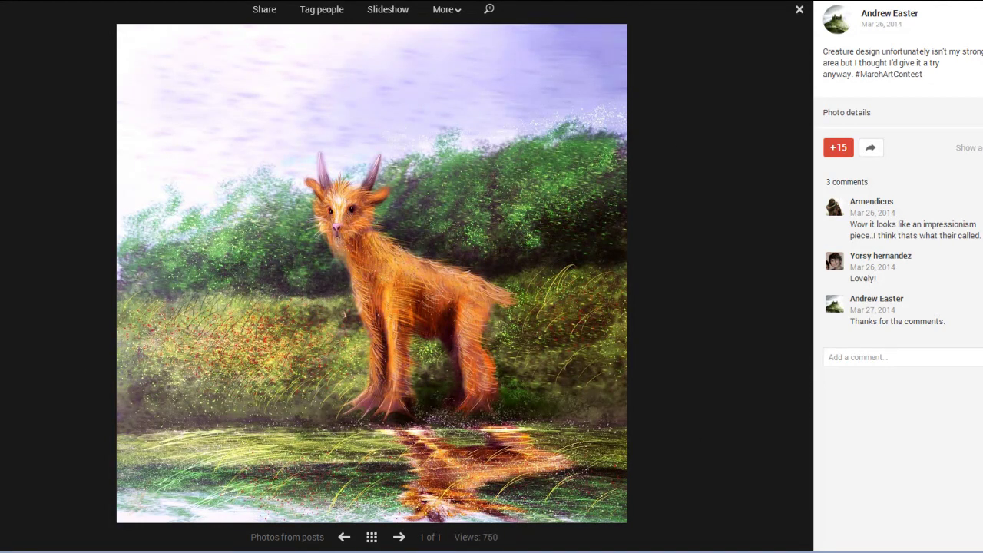
key("Escape")
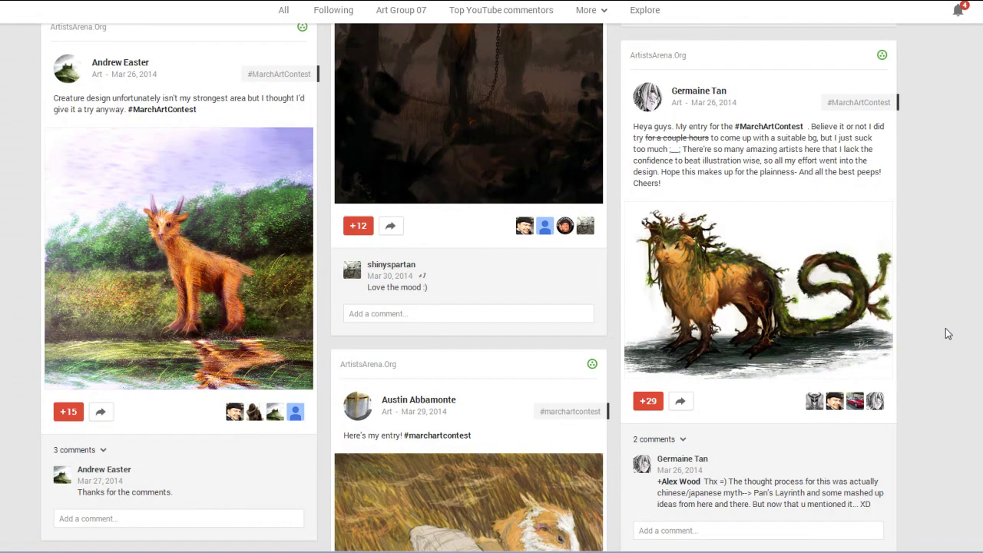
left_click(768, 299)
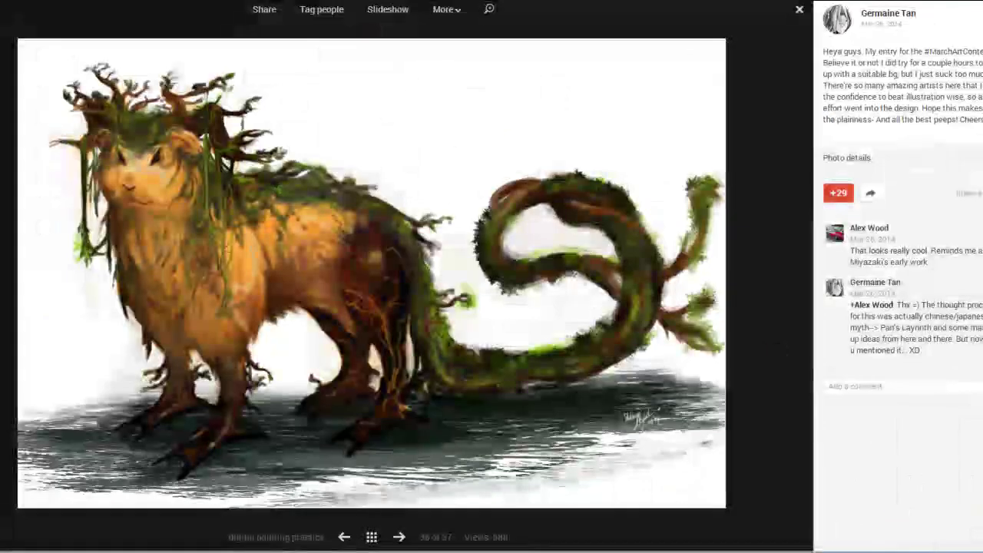
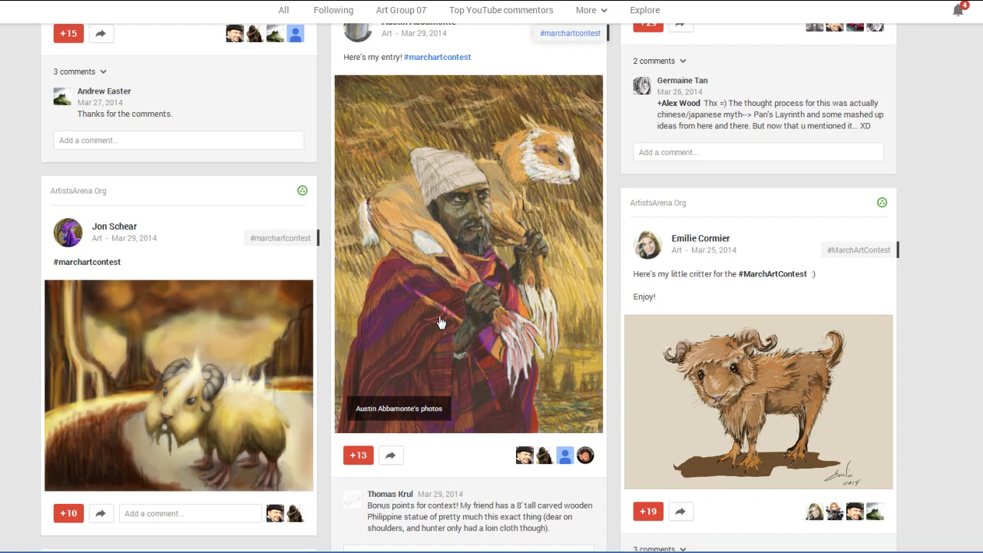
Look over the entries showing the man carrying the creature and the small curly-horned critter
scroll(440, 323, "down", 1)
scroll(440, 323, "down", 1)
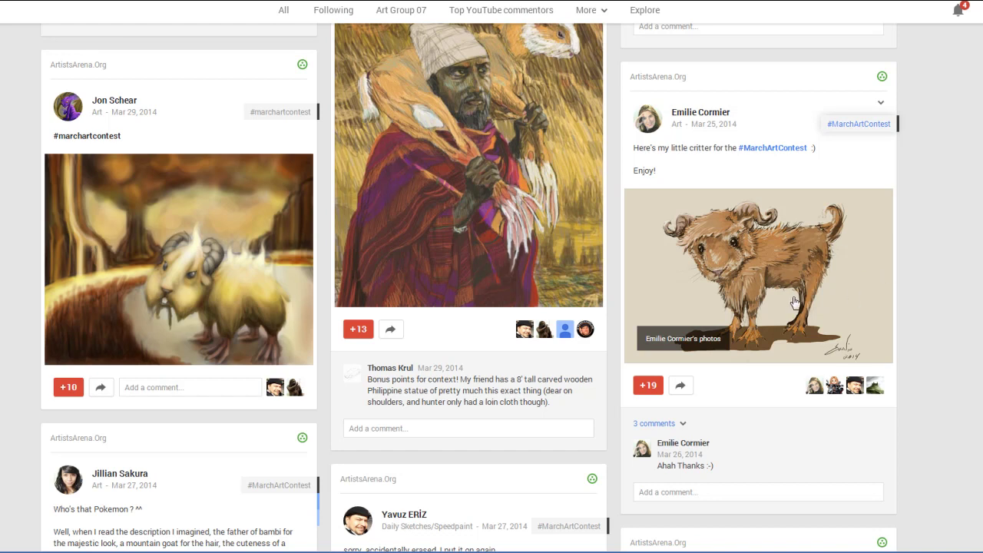
scroll(793, 297, "down", 1)
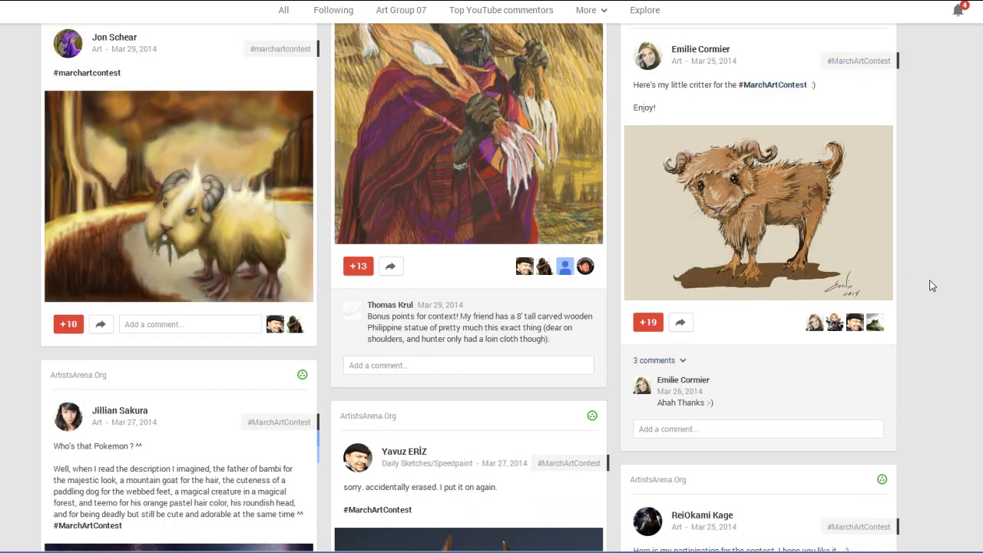
Examine the entries showing the critter under the pink tree, the horned brown beast with the red tail, and the giant mountain creature
scroll(931, 285, "down", 6)
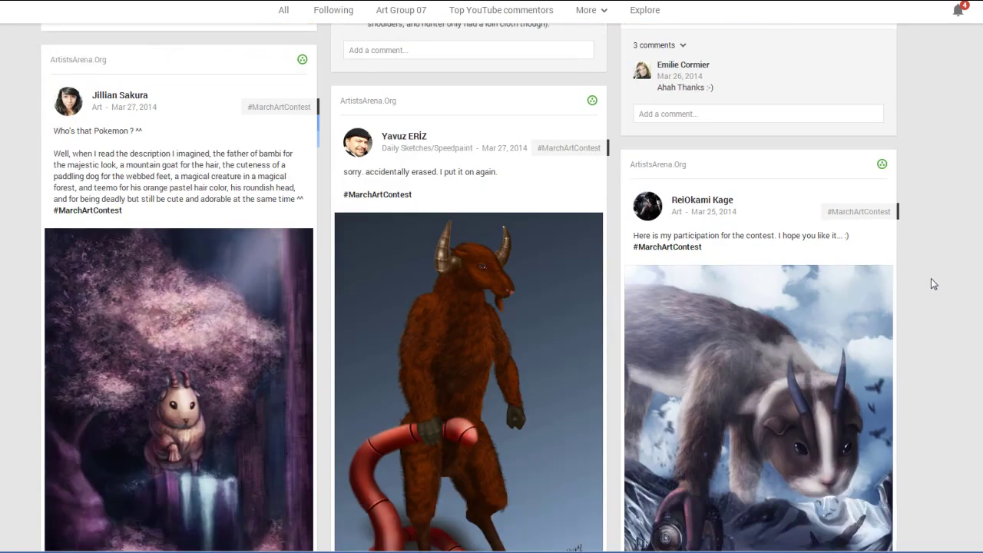
scroll(931, 284, "up", 1)
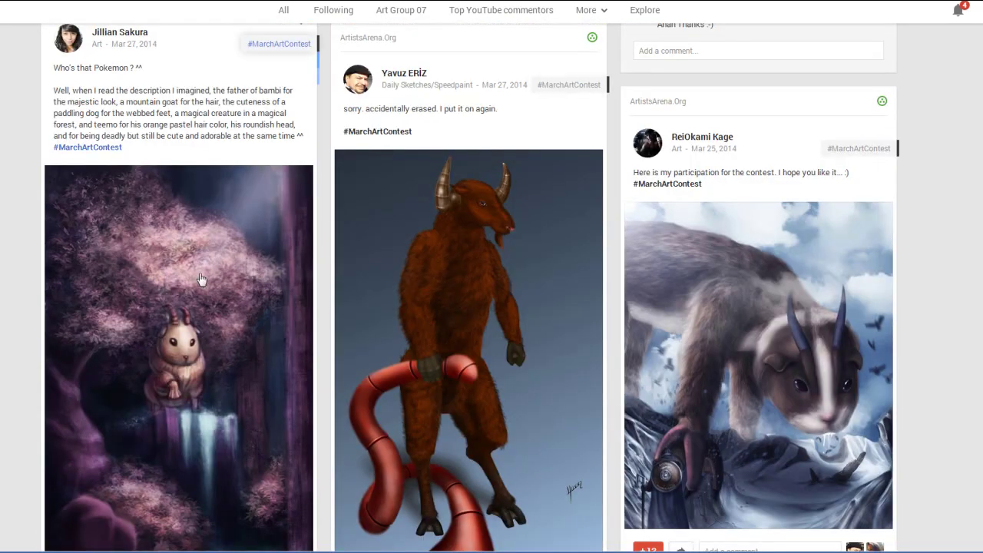
scroll(200, 279, "down", 1)
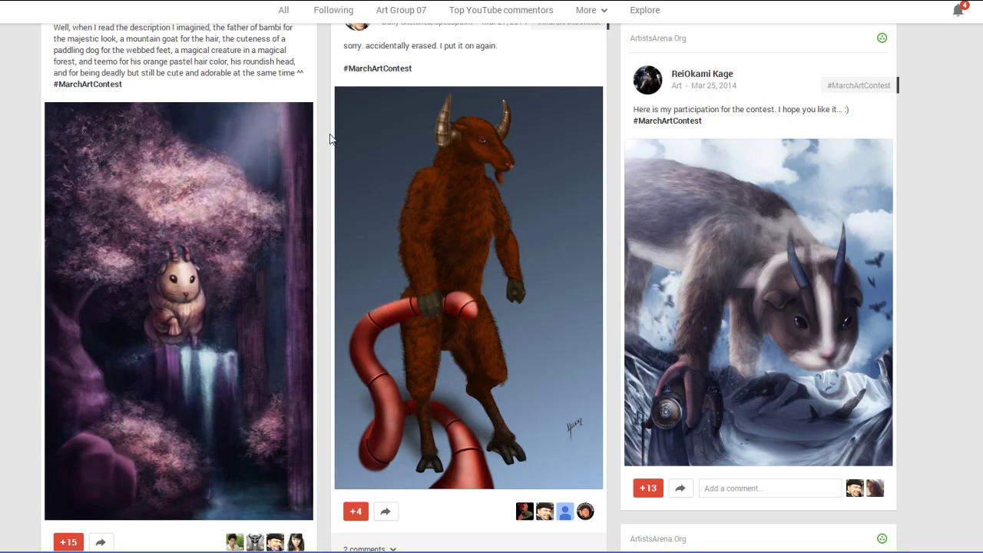
scroll(430, 135, "up", 1)
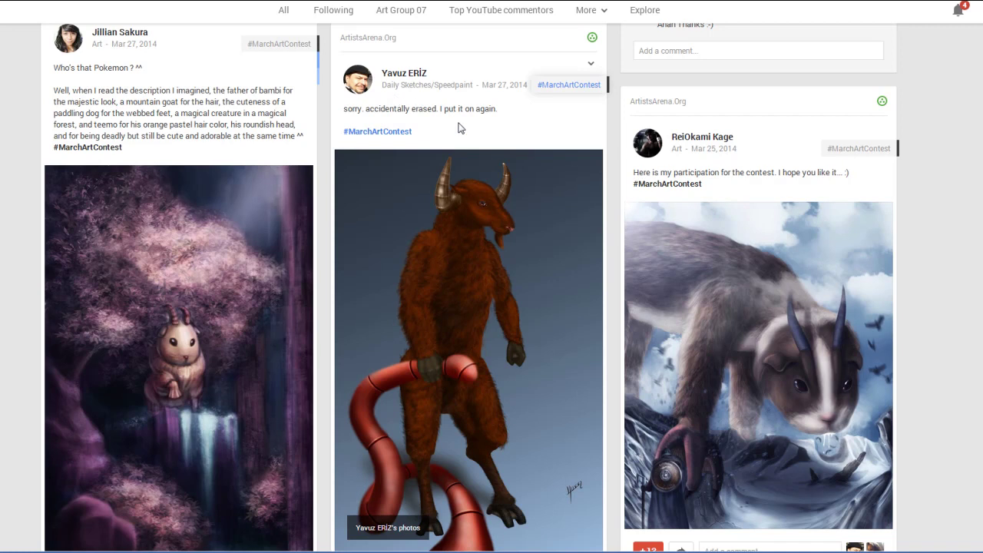
scroll(475, 136, "down", 1)
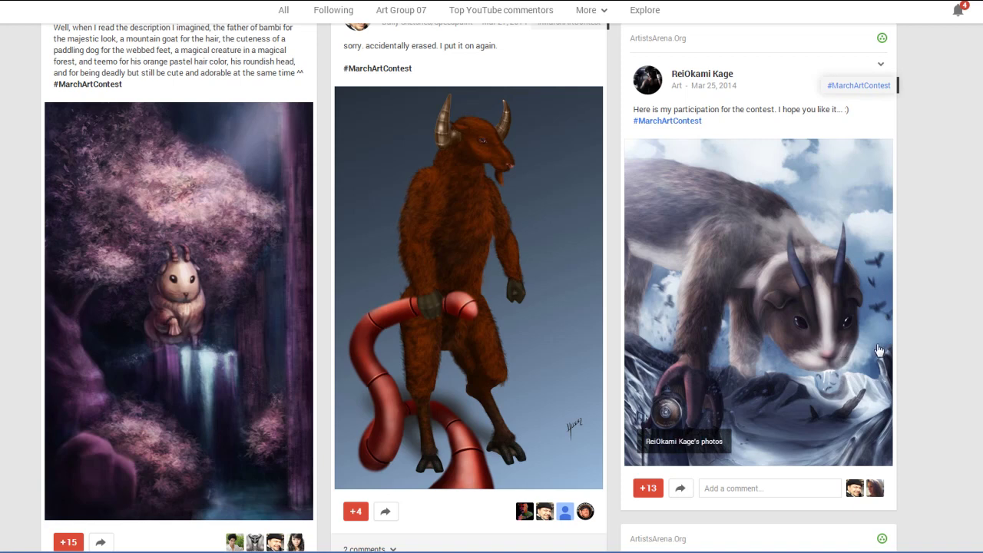
scroll(918, 340, "down", 1)
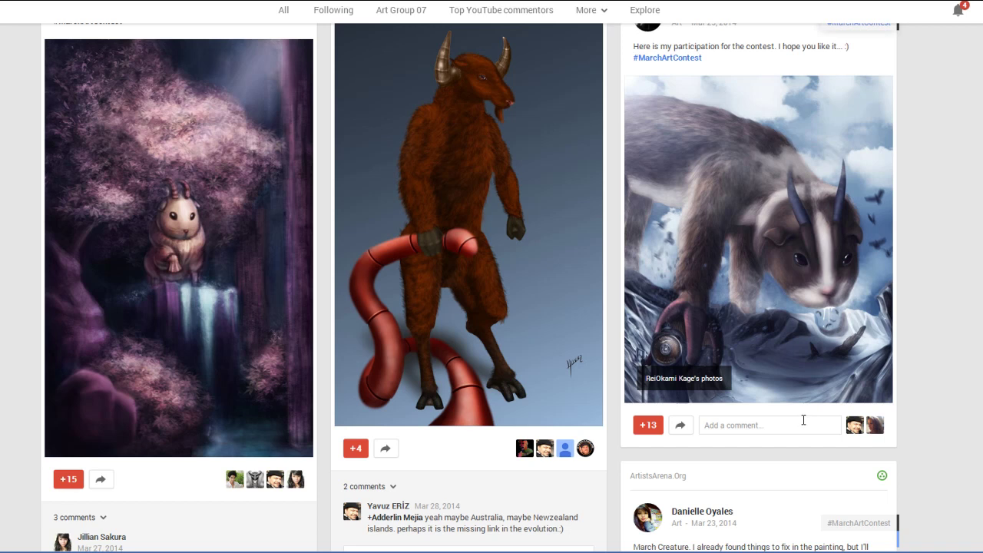
View the work-in-progress entry of the shaggy brown horned creature on the grey background at full size
scroll(913, 356, "down", 5)
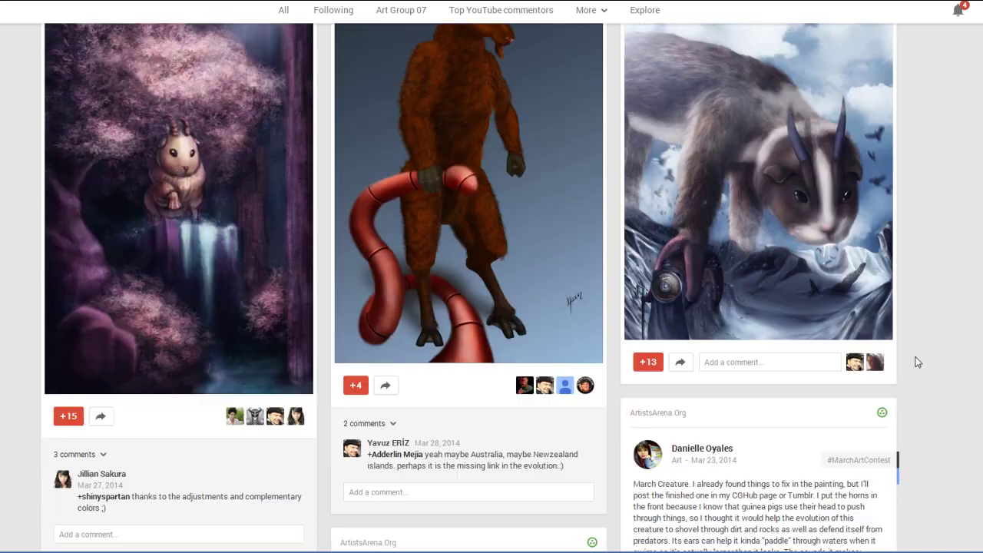
scroll(915, 361, "down", 2)
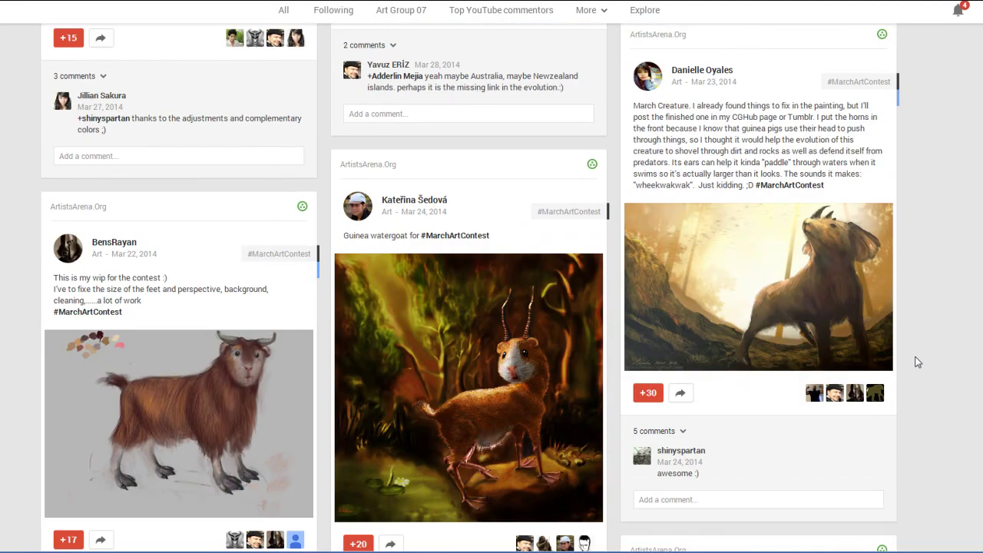
scroll(221, 355, "down", 2)
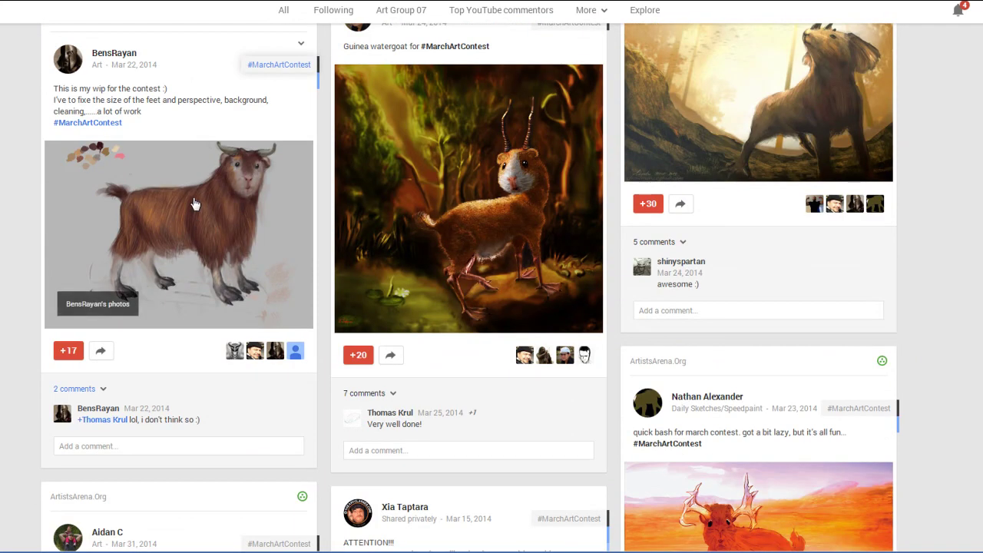
left_click(201, 247)
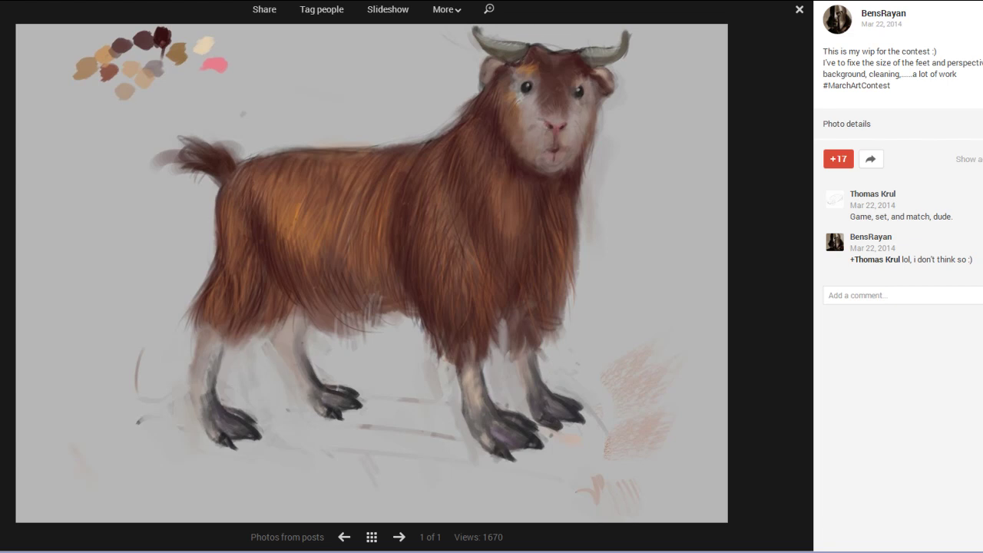
key("Escape")
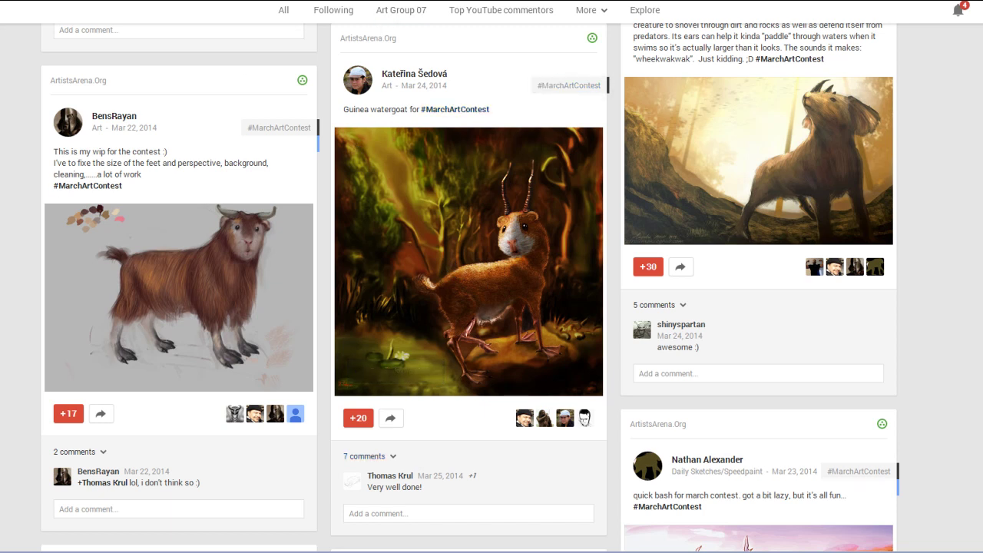
View the Guinea watergoat entry and the large-eared horned creature in the golden forest at full size
left_click(504, 369)
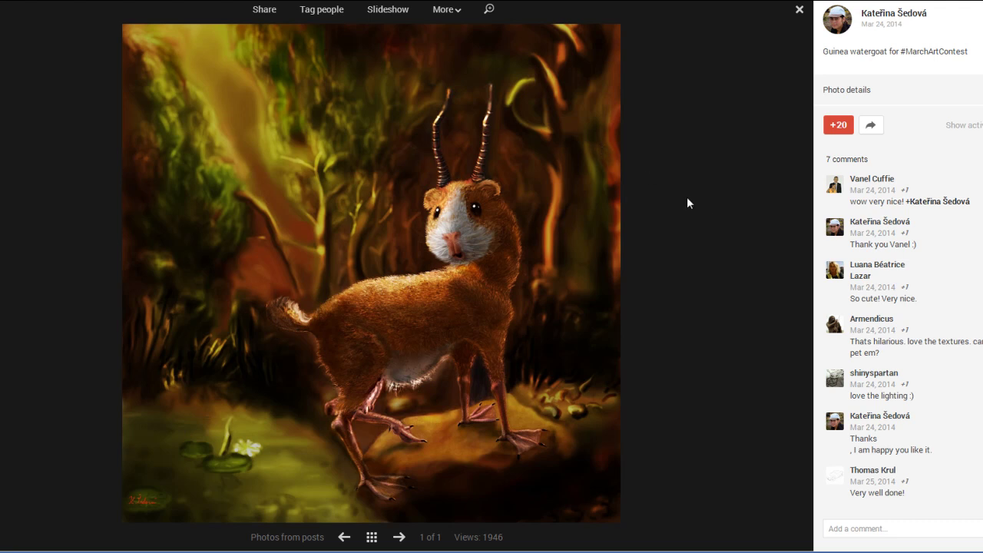
left_click(799, 10)
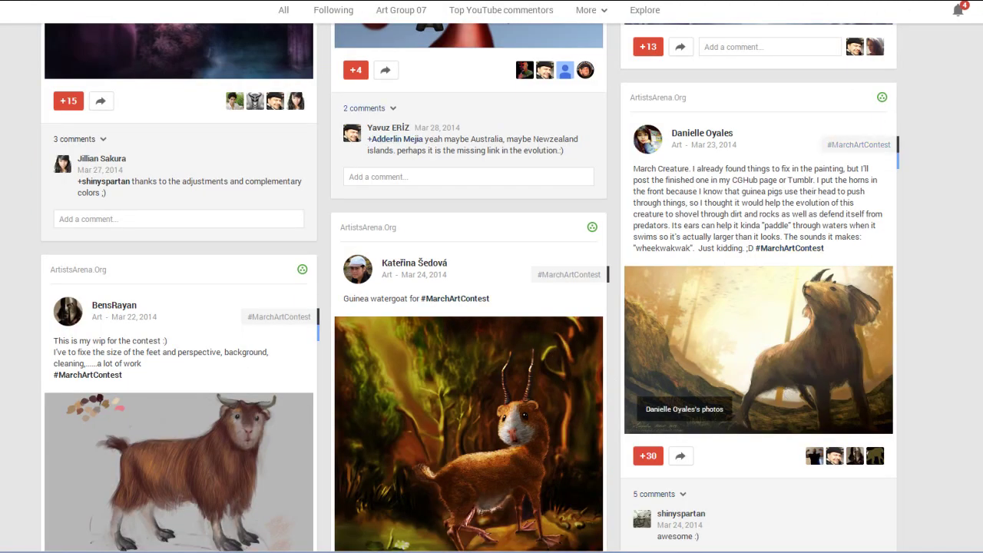
left_click(691, 384)
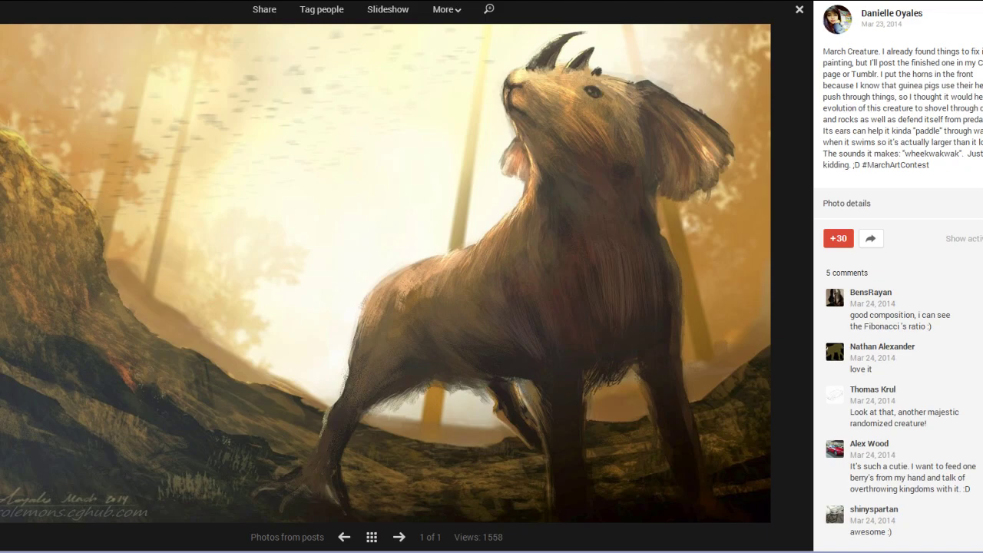
key("Escape")
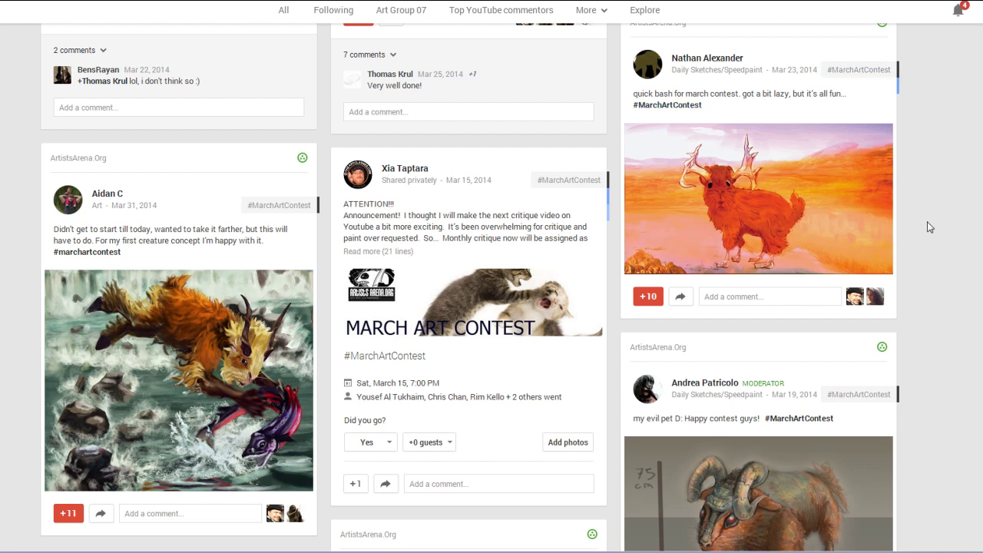
View the "my evil pet" creature entry with the drawn size measurements at full size
scroll(933, 229, "down", 2)
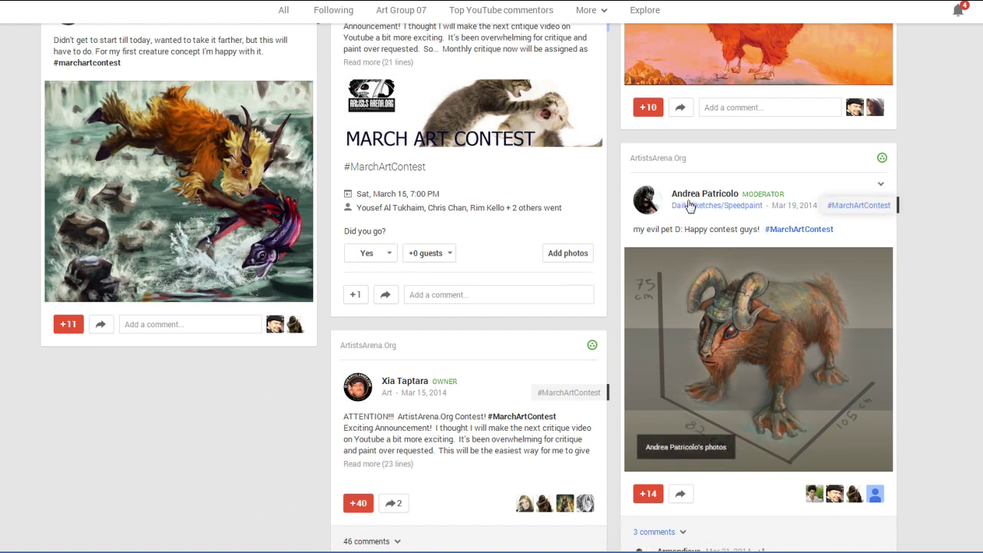
scroll(743, 335, "down", 1)
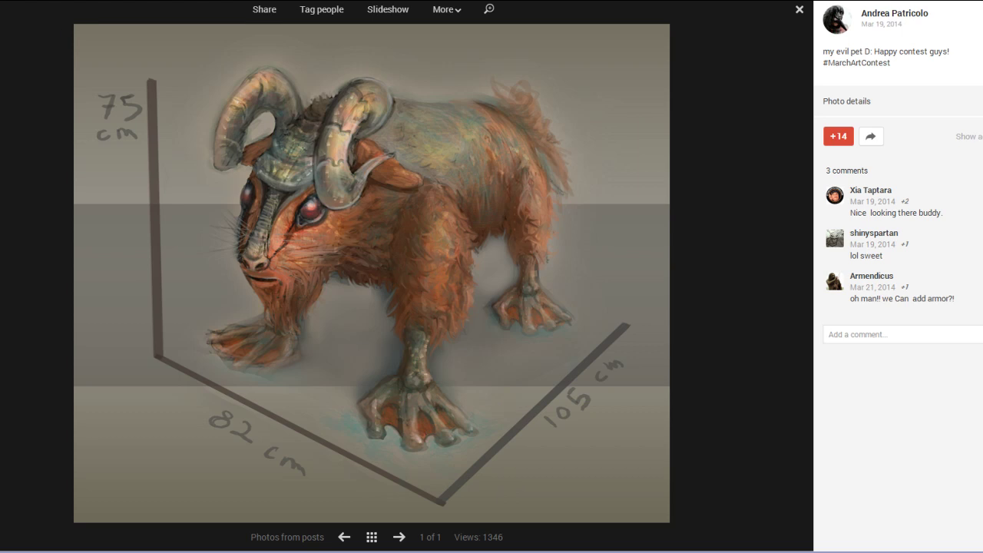
key("Escape")
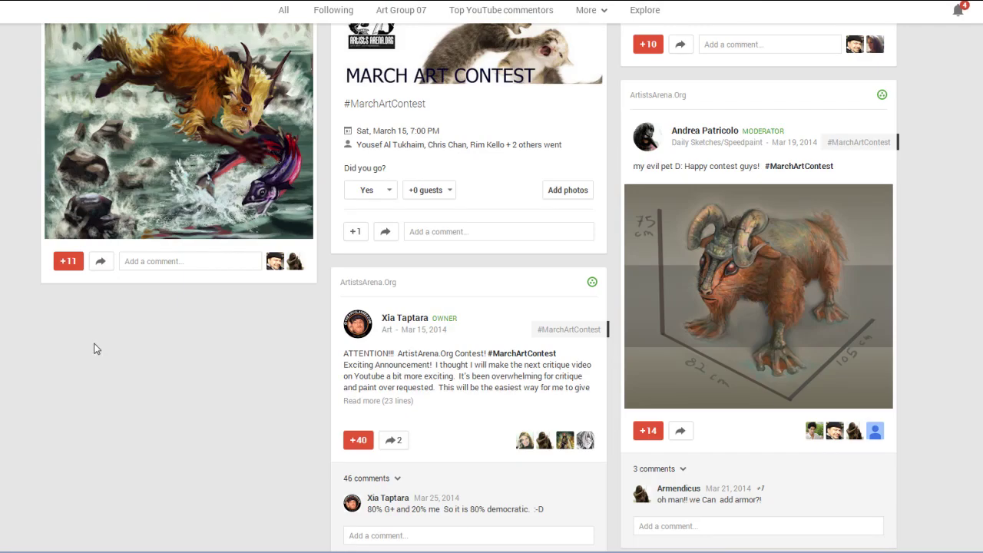
Return through the contest entries to the #AprilArtContest Space Pirate announcement and the ranked winners image
scroll(141, 376, "up", 20)
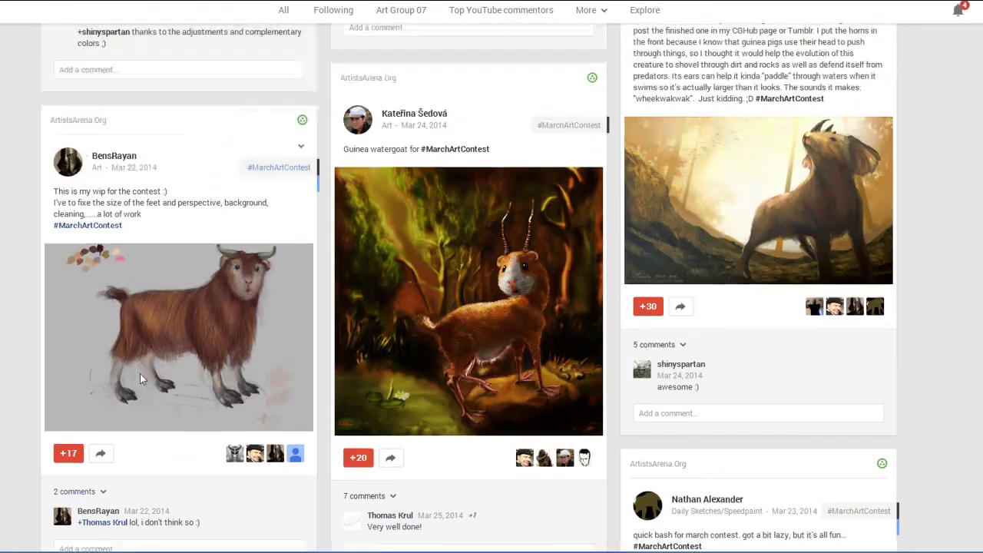
scroll(140, 380, "up", 2)
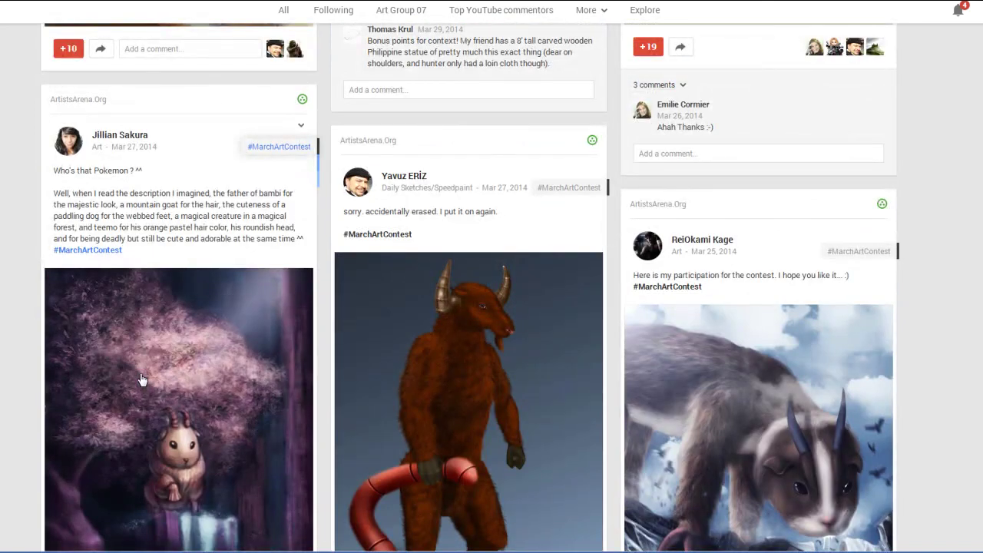
scroll(141, 378, "up", 15)
scroll(141, 378, "up", 15)
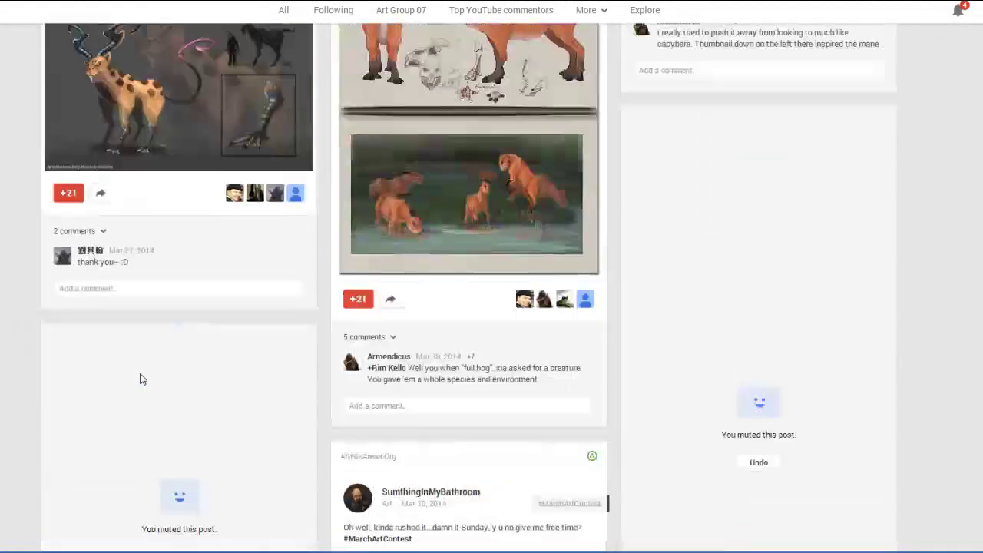
scroll(140, 378, "up", 15)
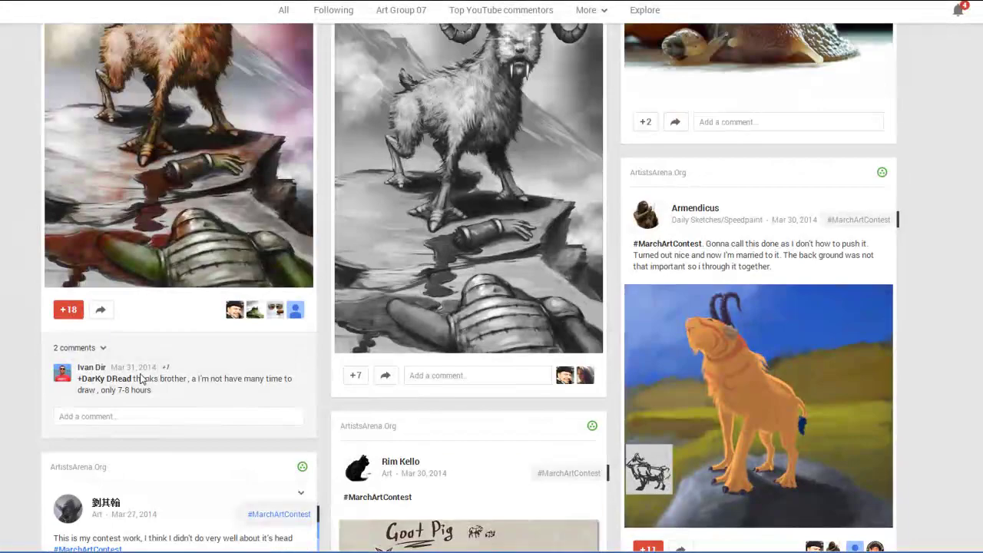
scroll(141, 378, "up", 15)
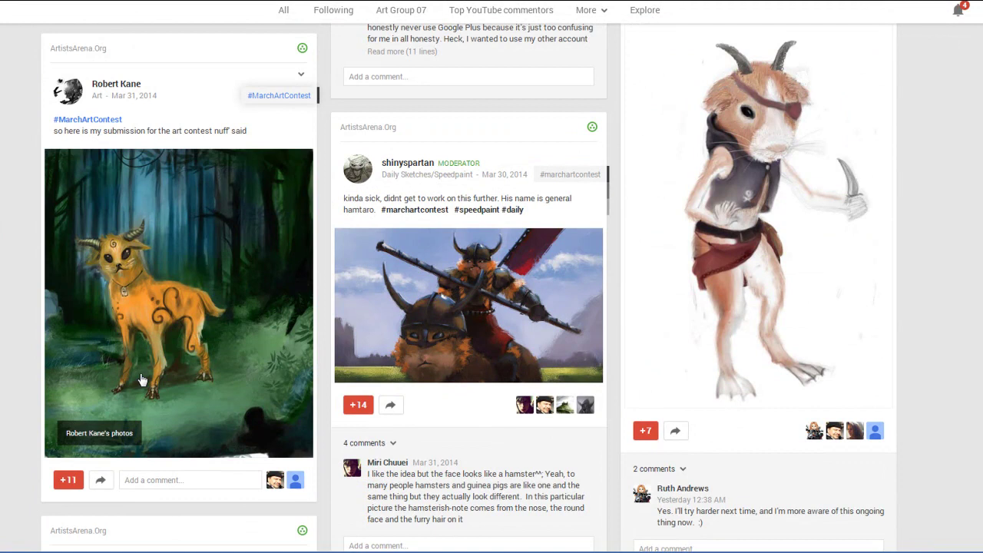
scroll(248, 371, "up", 1)
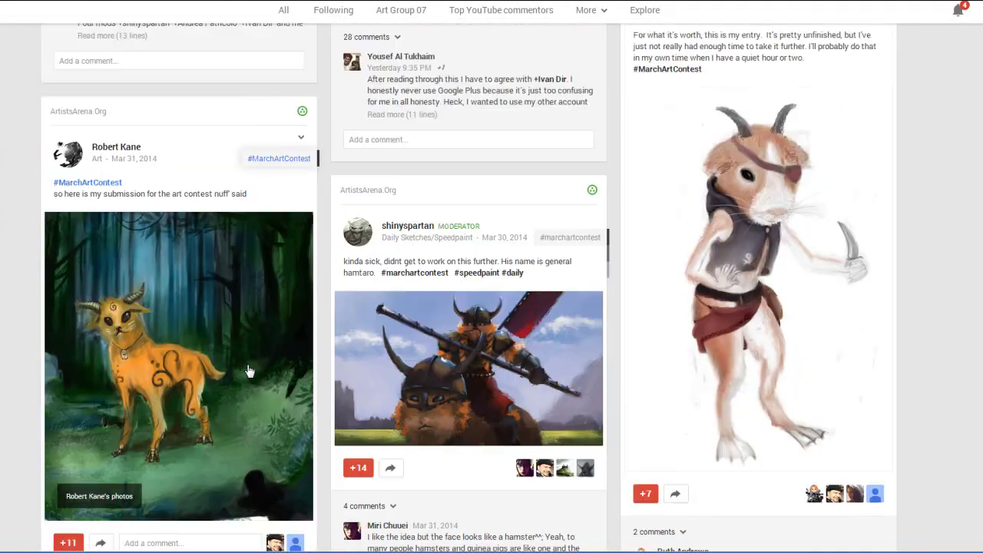
scroll(248, 371, "up", 8)
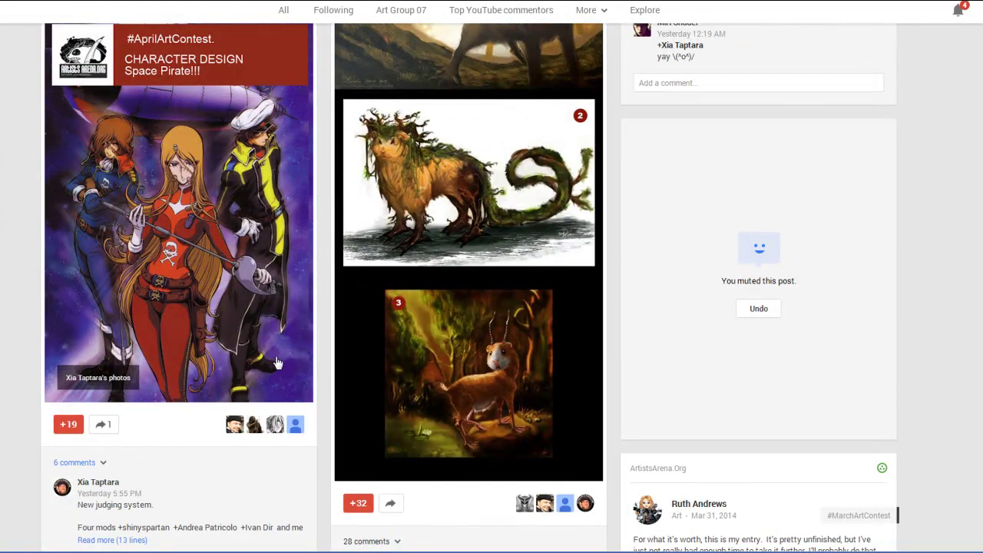
scroll(319, 351, "up", 1)
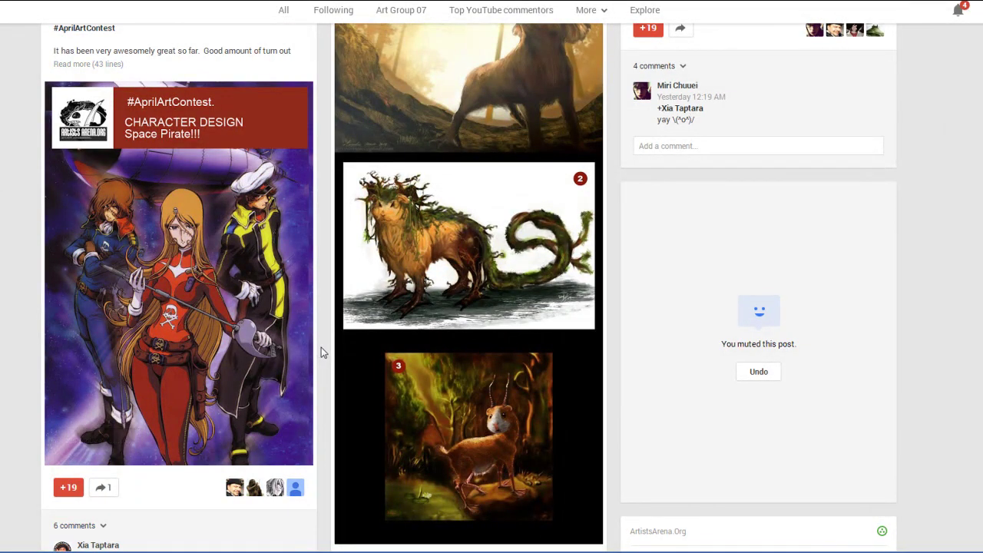
Look over the entries with the orange forest creature, the horned-helmet rider, and the fanged beast with glowing horns
scroll(321, 349, "down", 8)
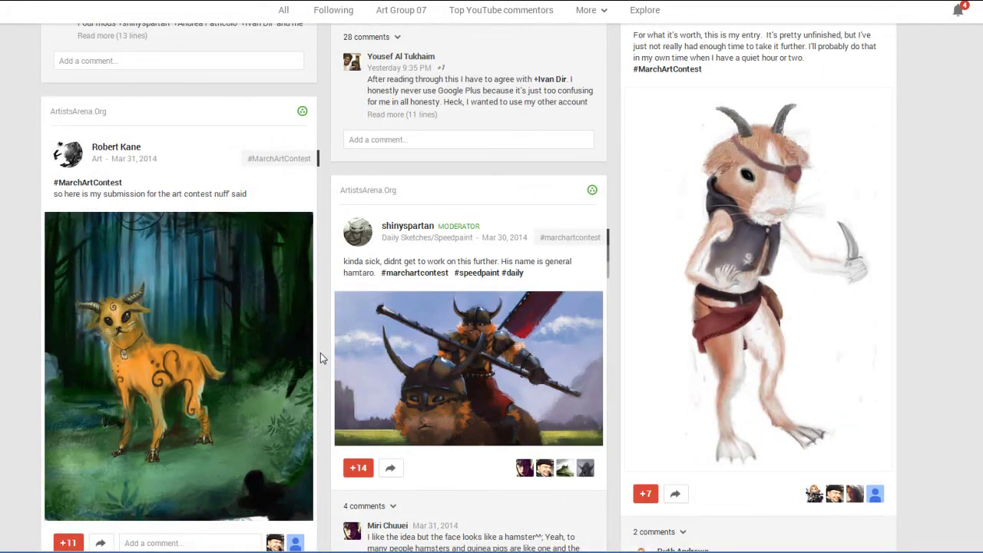
scroll(321, 356, "down", 3)
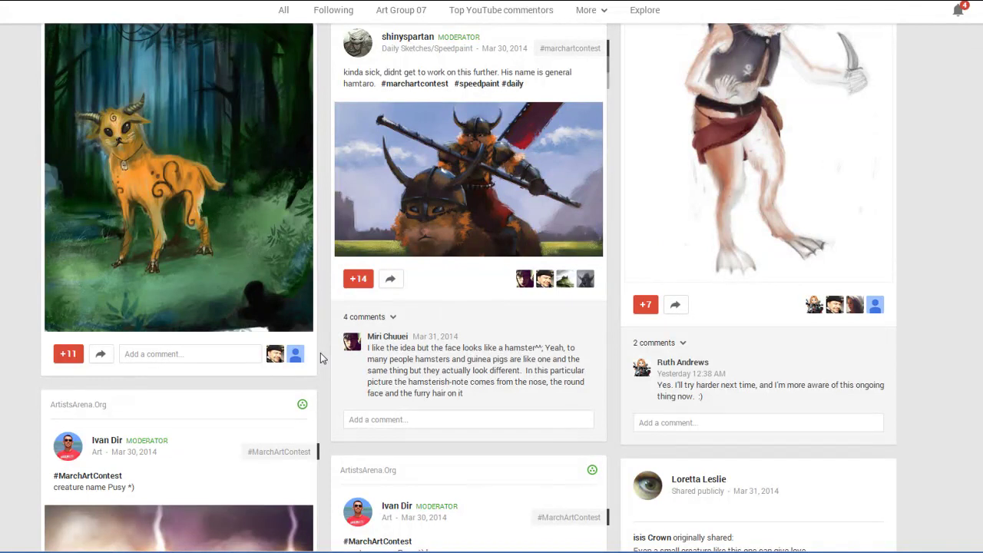
scroll(320, 353, "down", 5)
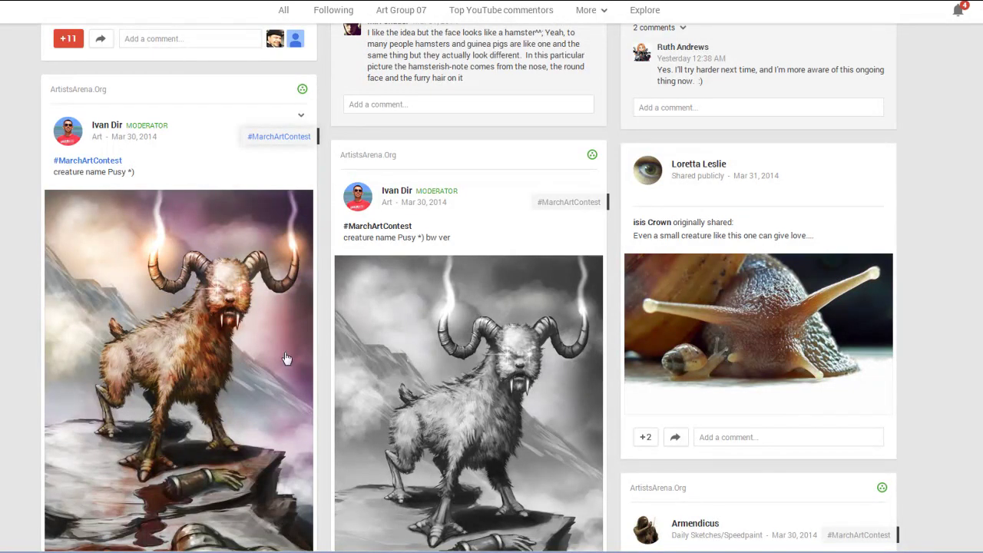
Review the three ranked March winners and the #AprilArtContest announcement in the first posts of the #MarchArtContest feed
scroll(325, 376, "up", 5)
scroll(325, 376, "up", 15)
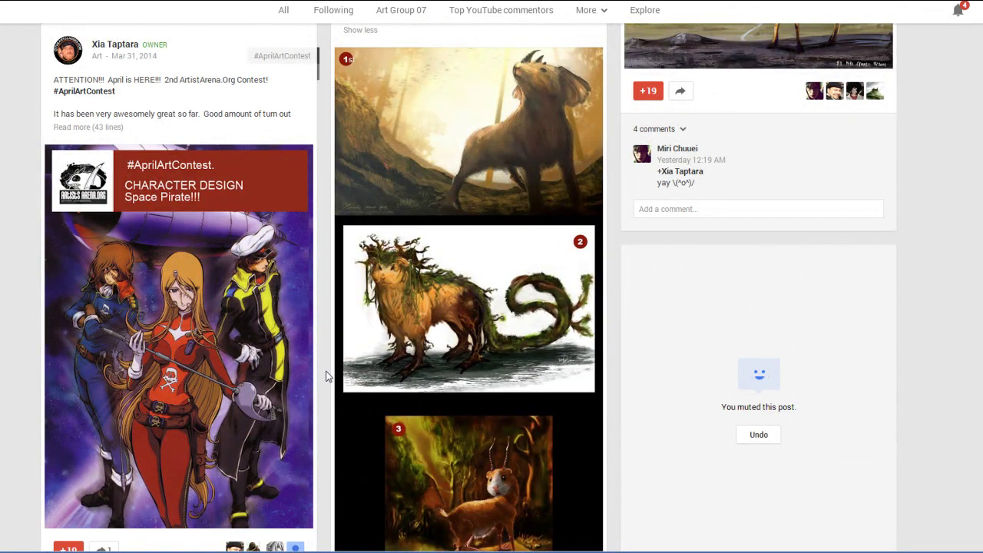
scroll(326, 376, "up", 2)
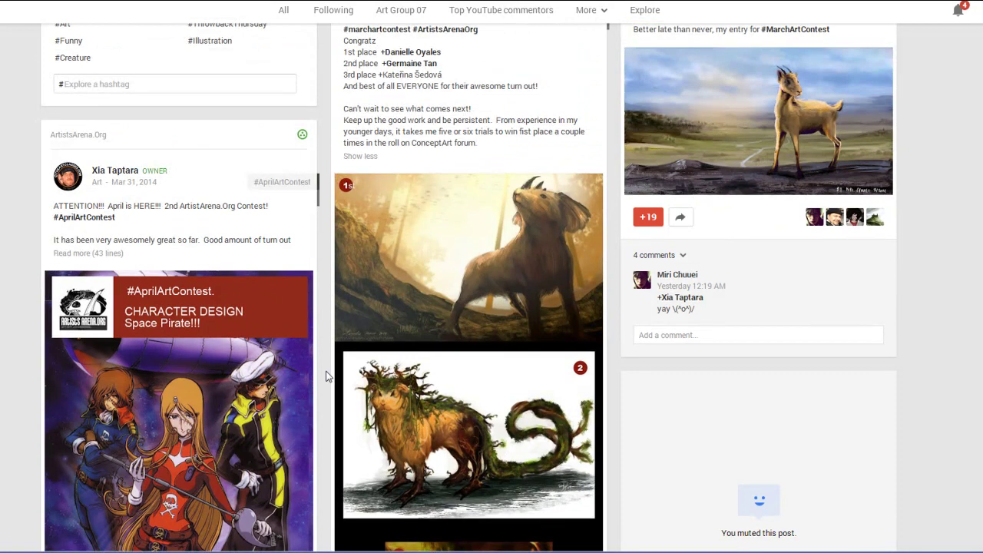
scroll(309, 375, "down", 3)
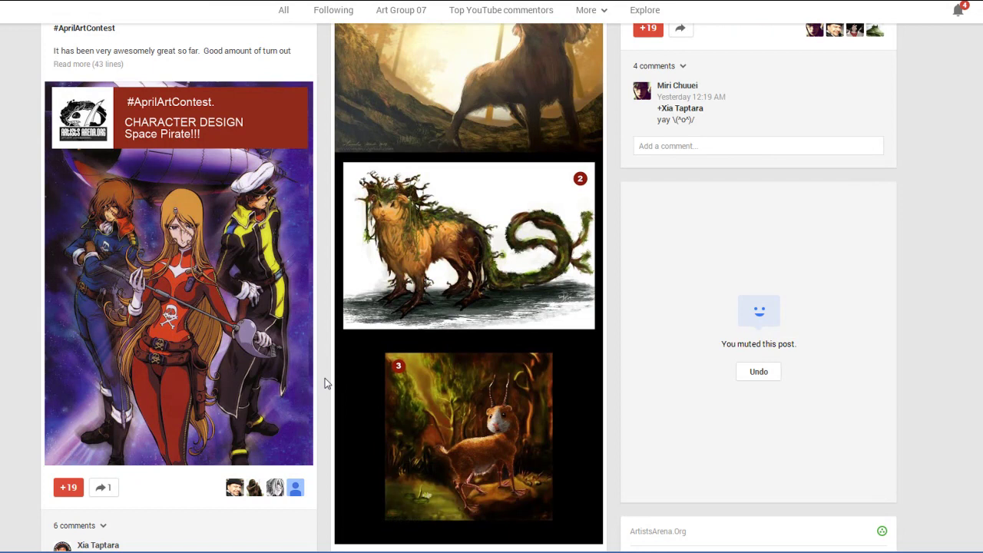
scroll(324, 384, "up", 2)
scroll(324, 384, "down", 2)
scroll(324, 384, "up", 2)
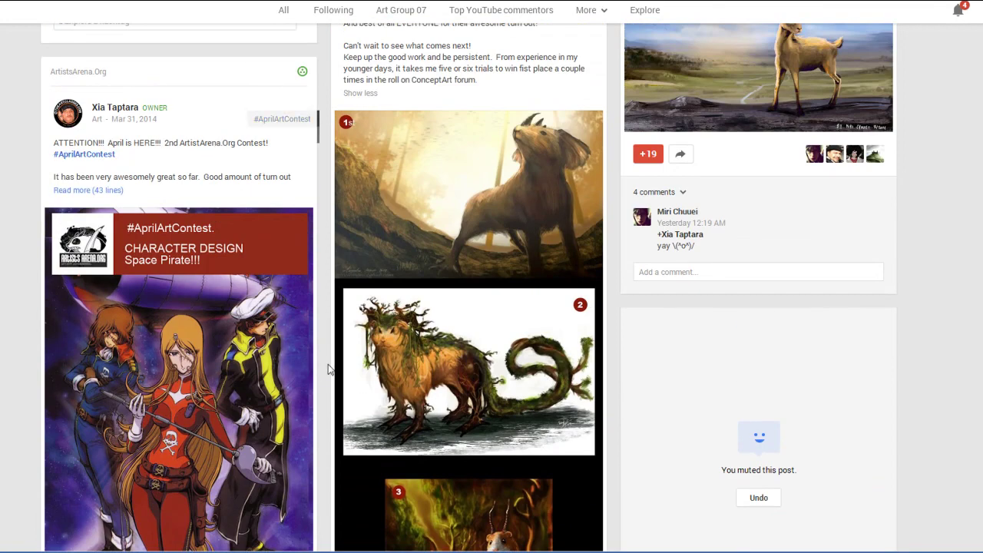
scroll(328, 370, "up", 3)
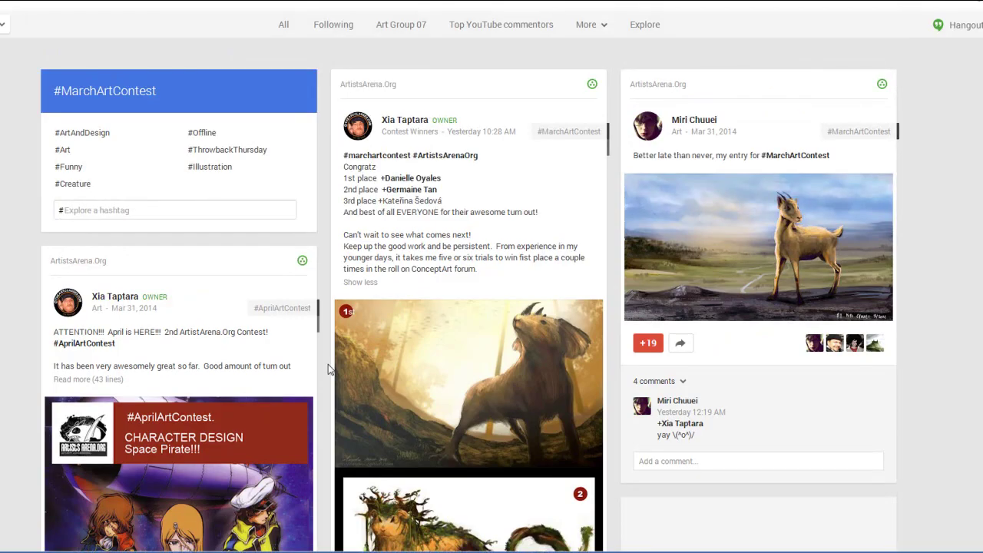
scroll(328, 370, "up", 1)
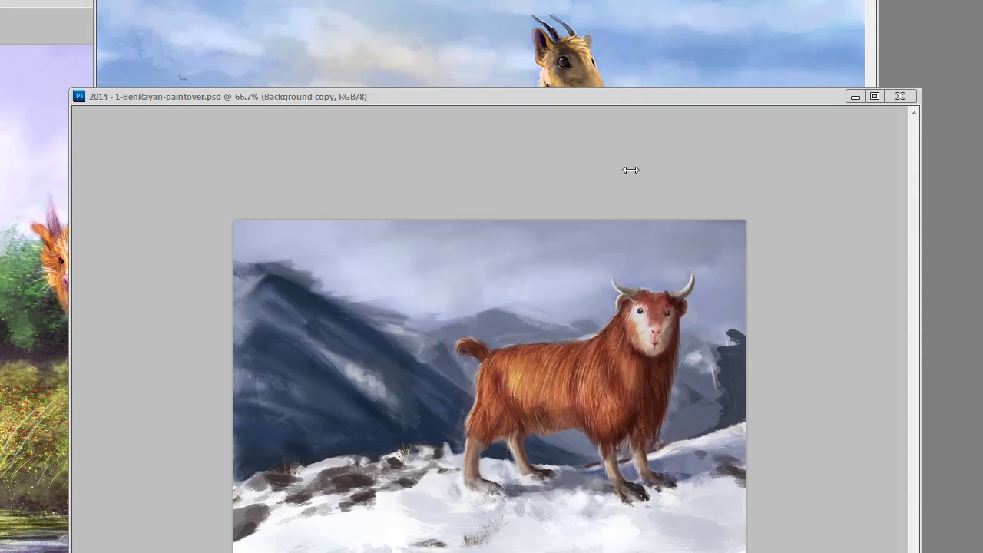
View the whole golden goat painting with the river valley in an enlarged document window, and close it
left_click_drag(630, 100, 635, 31)
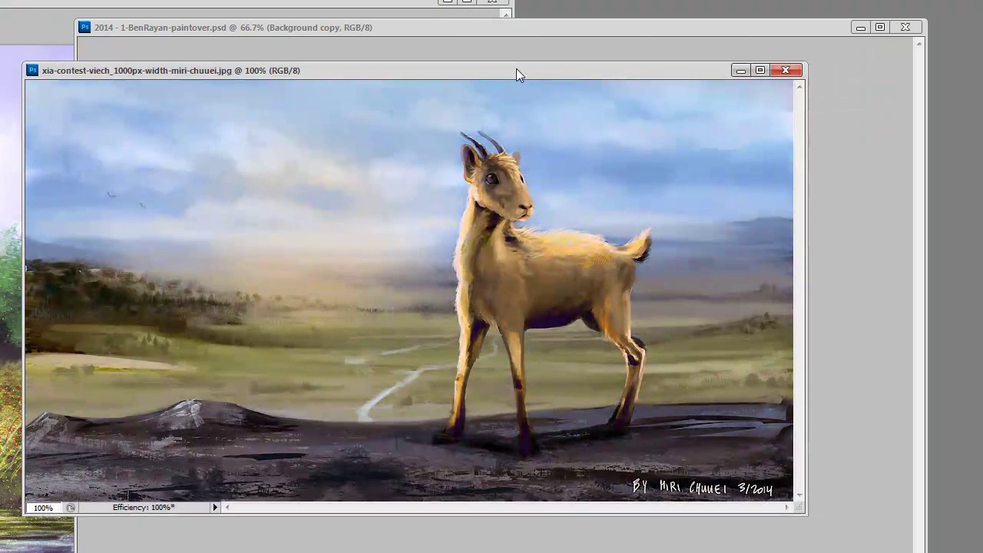
left_click_drag(516, 69, 520, 72)
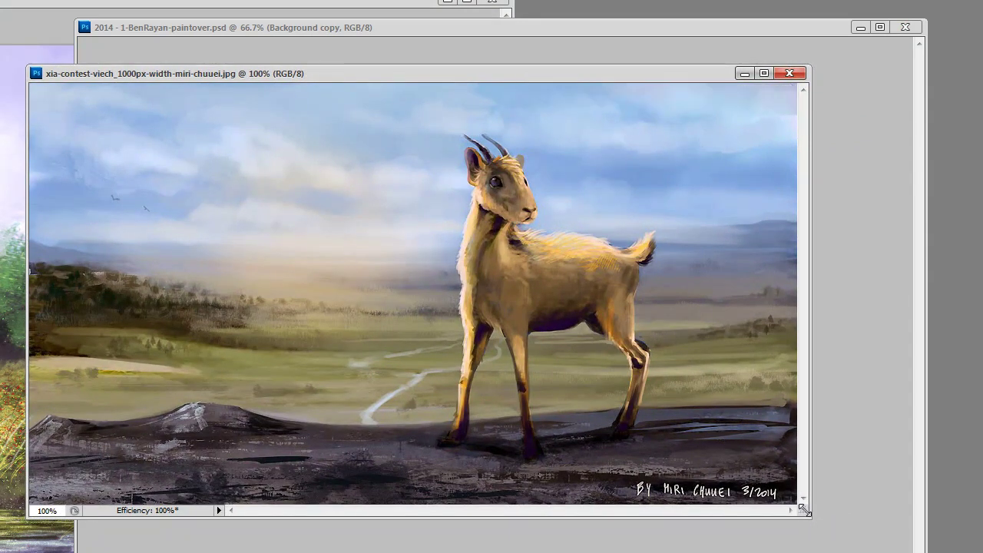
left_click_drag(803, 509, 862, 535)
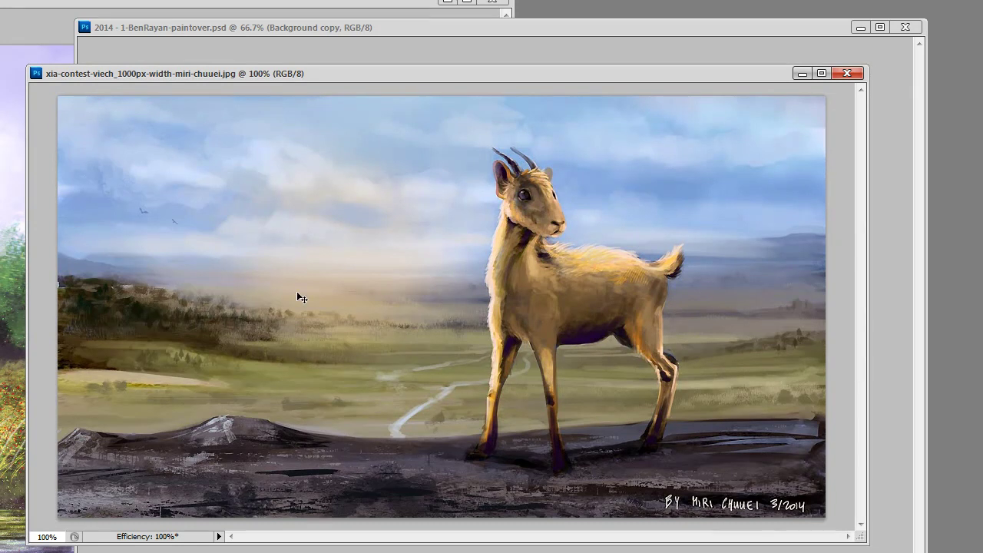
left_click(851, 74)
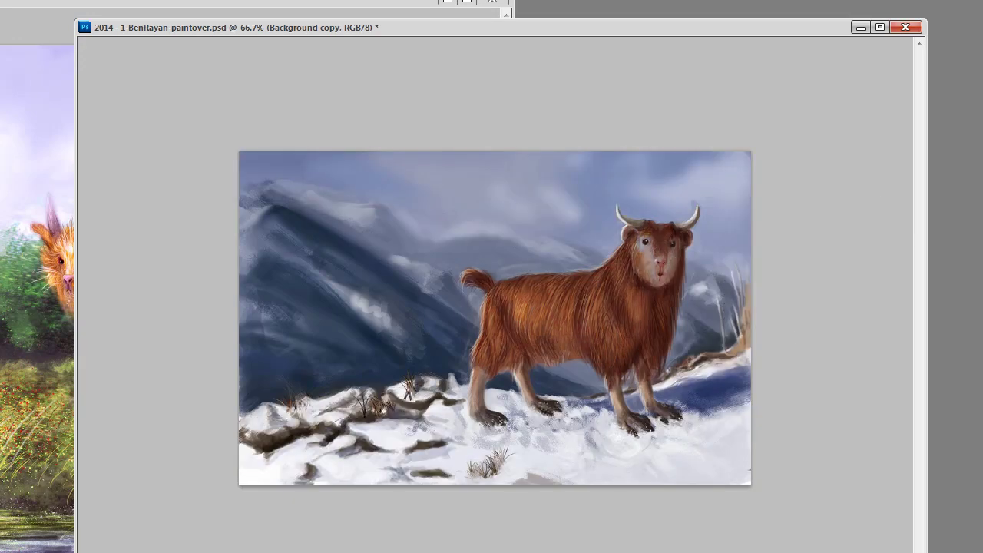
View the red goat paintover at 100% and compare the creature with and without the brighter light on its fur and face
key("ctrl+plus")
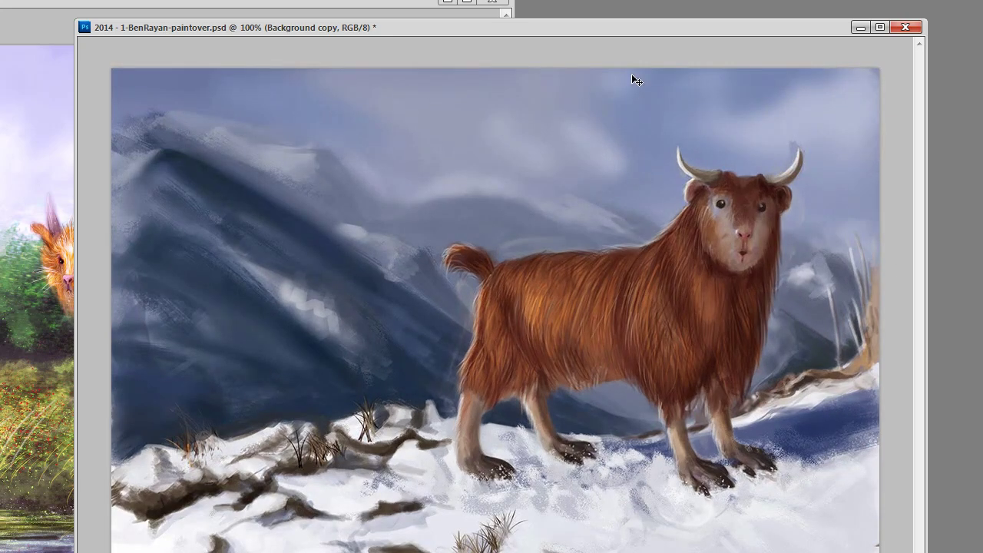
left_click_drag(632, 36, 621, 5)
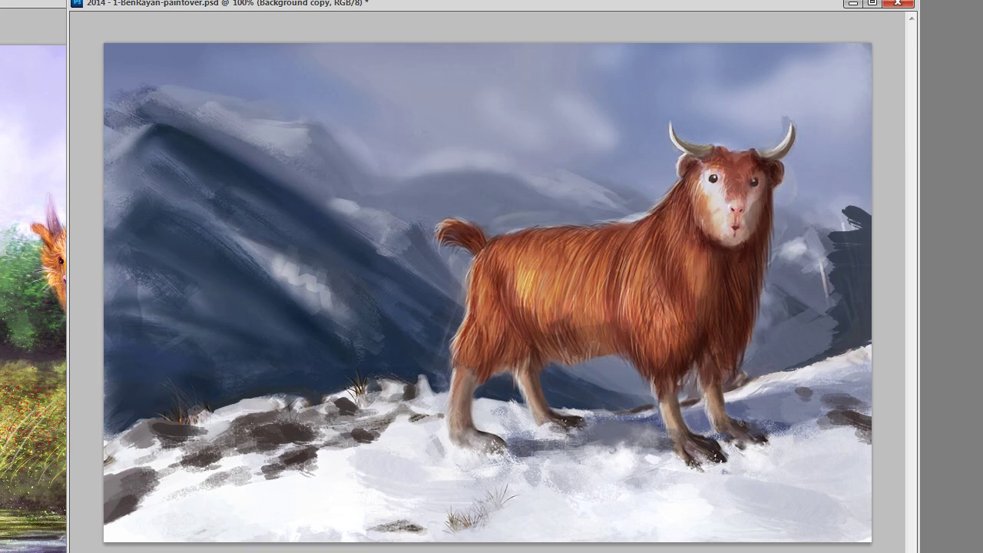
key("ctrl+z")
key("ctrl+z")
key("ctrl+z")
key("ctrl+z")
key("ctrl+z")
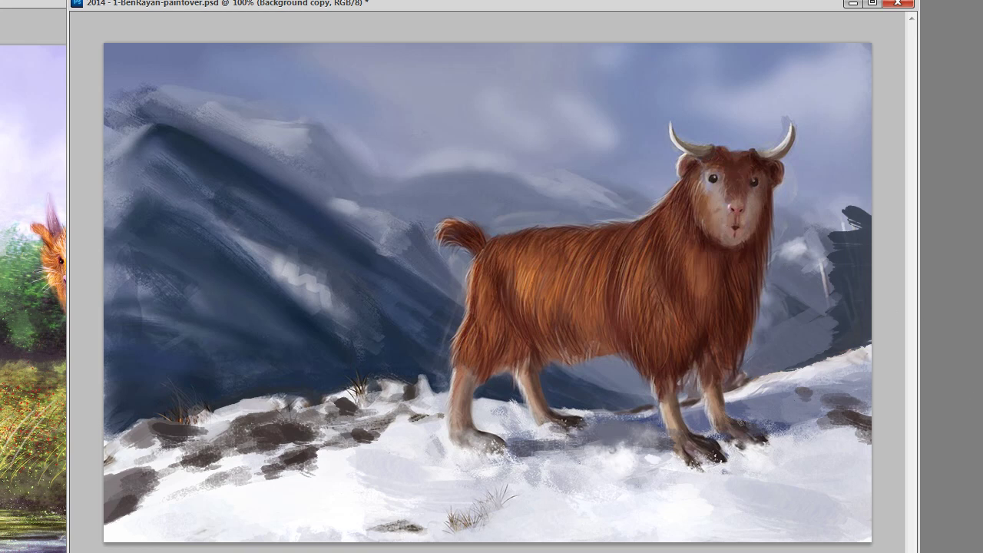
key("ctrl+z")
Make the Olay layer of the red goat paintover active and compare its highlights before and after the latest change
key("alt+bracketright")
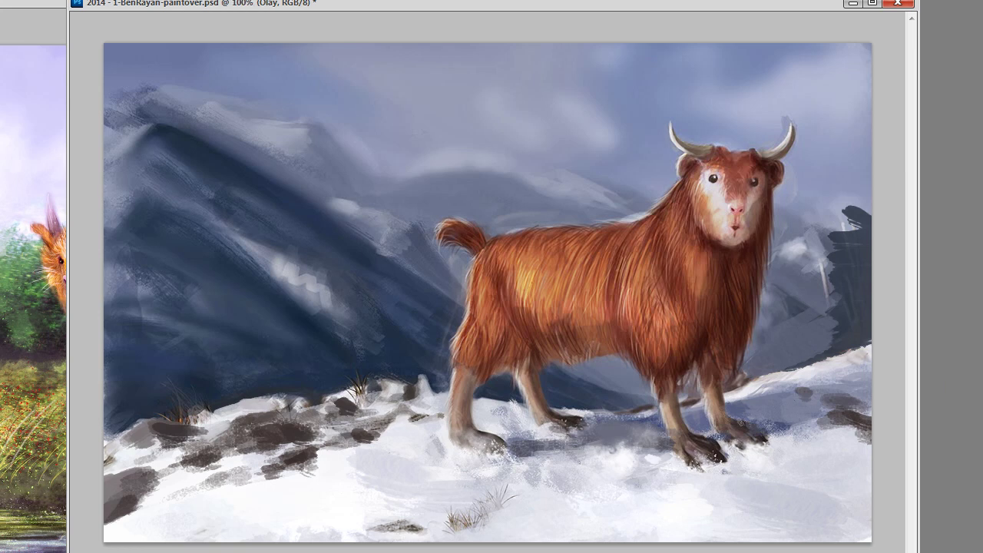
key("ctrl+z")
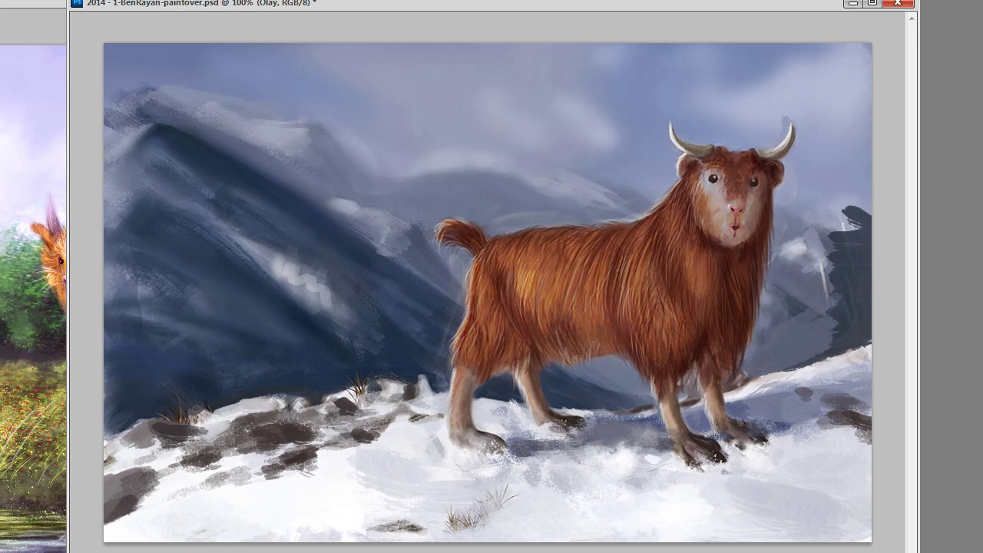
key("ctrl+z")
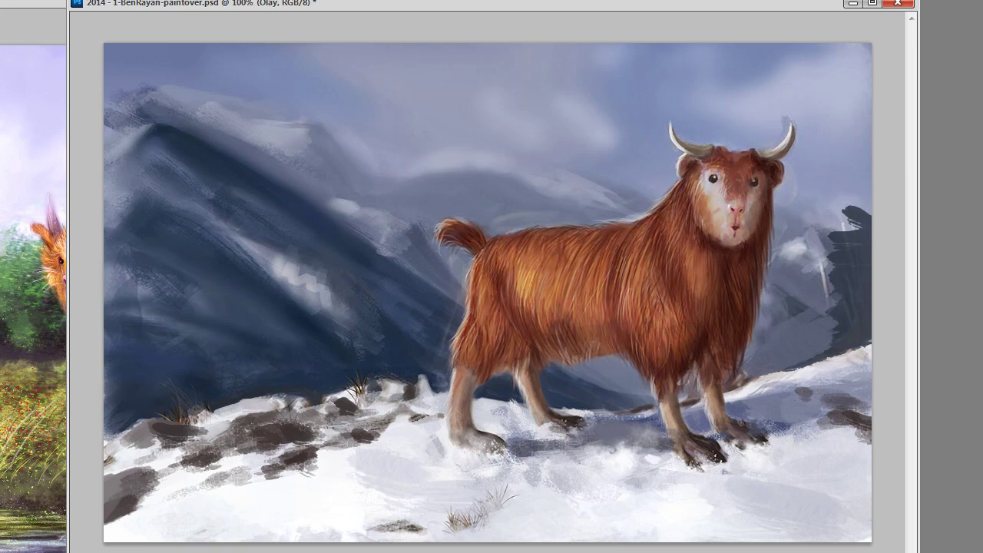
key("ctrl+z")
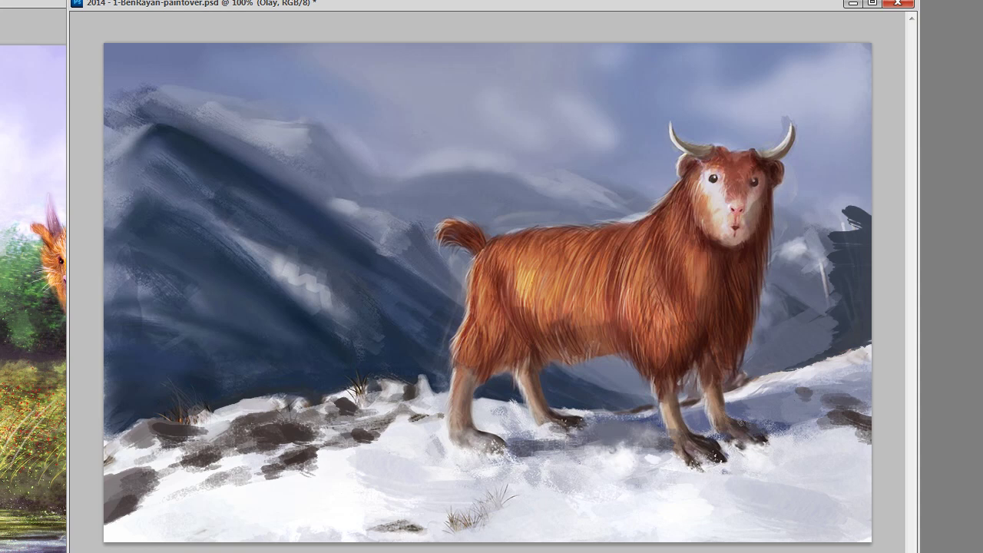
key("ctrl+z")
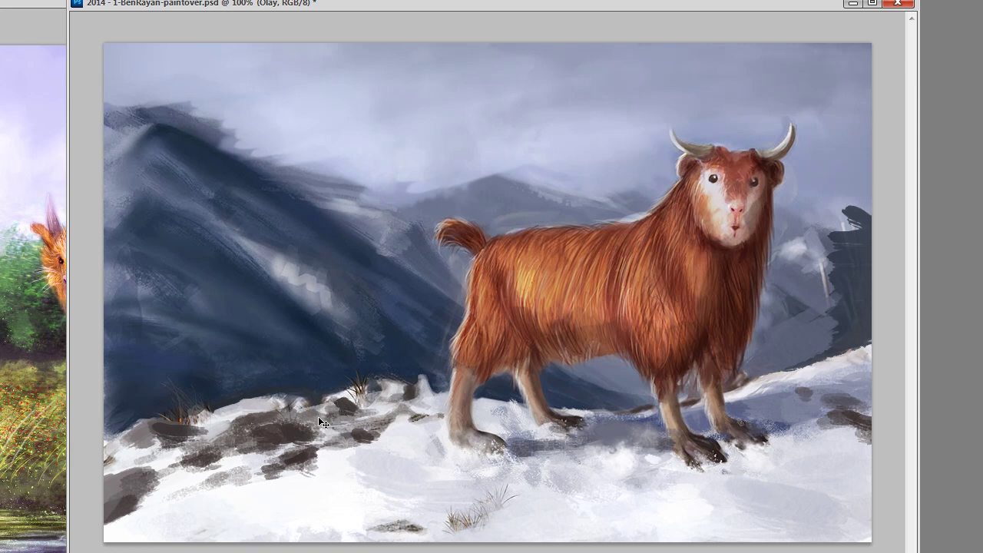
Move the red goat document aside and compare the orange creature by the water before and after its paintover
left_click_drag(374, 5, 407, 0)
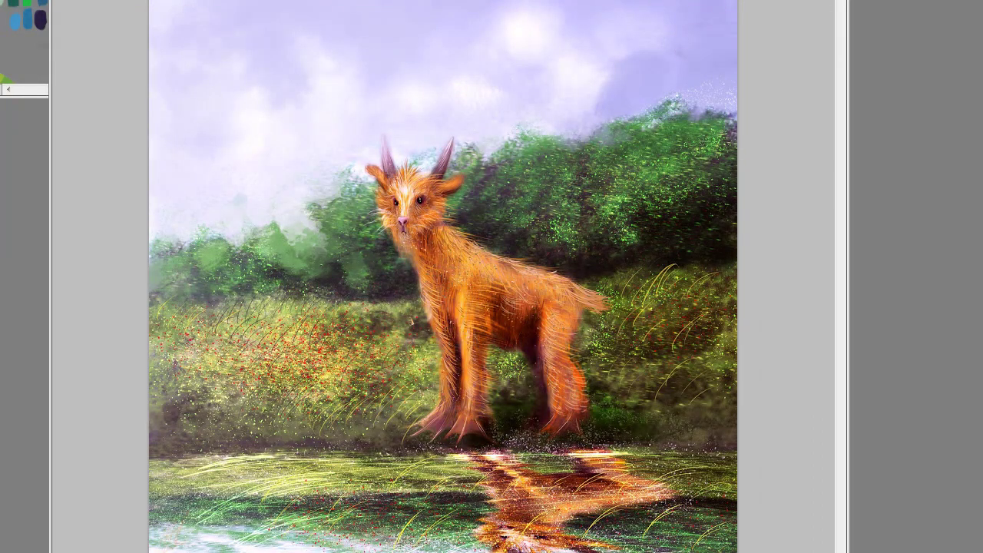
key("ctrl+z")
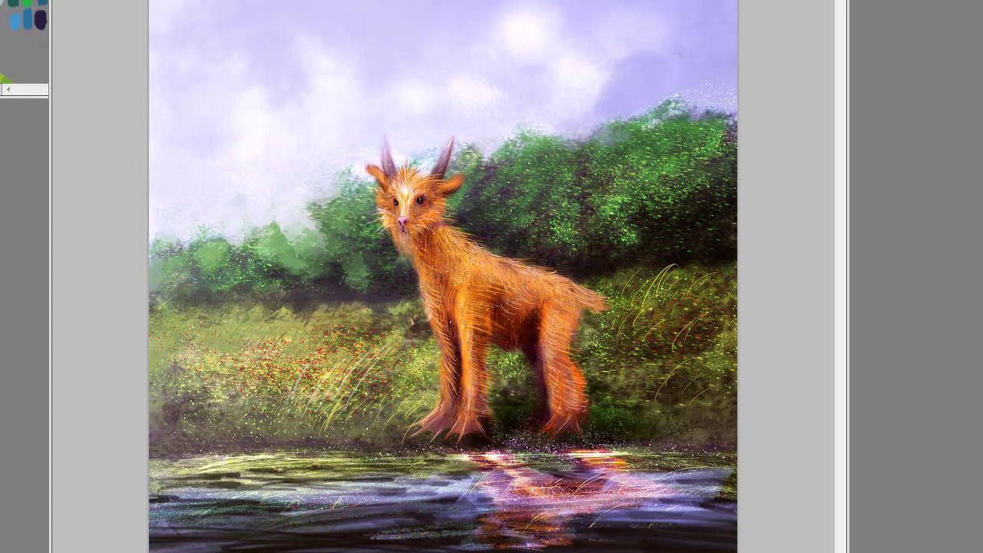
key("ctrl+z")
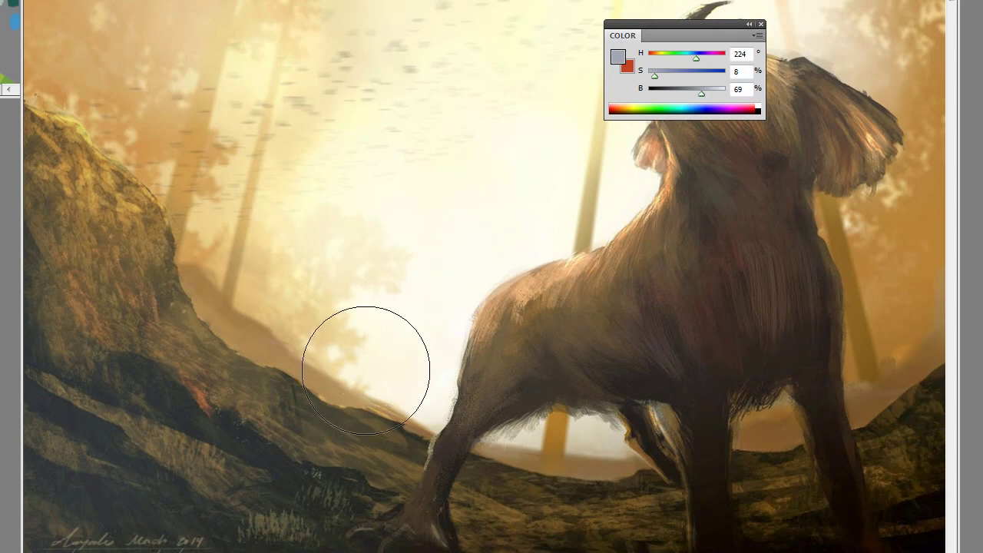
Sample the pale background glow beside the horned forest creature and move the colour sliders clear of its head
left_click(453, 332, "alt")
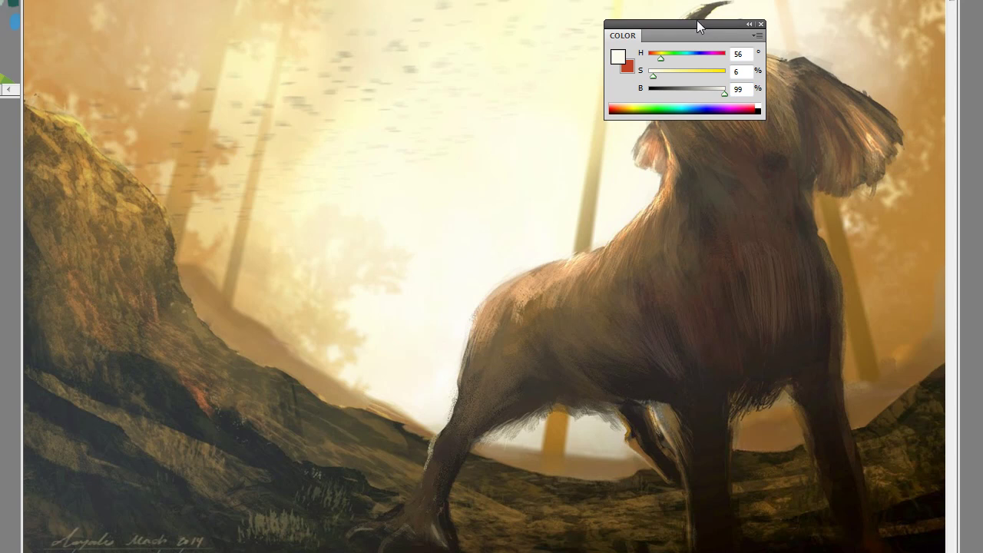
left_click_drag(699, 24, 789, 0)
left_click_drag(809, 48, 745, 49)
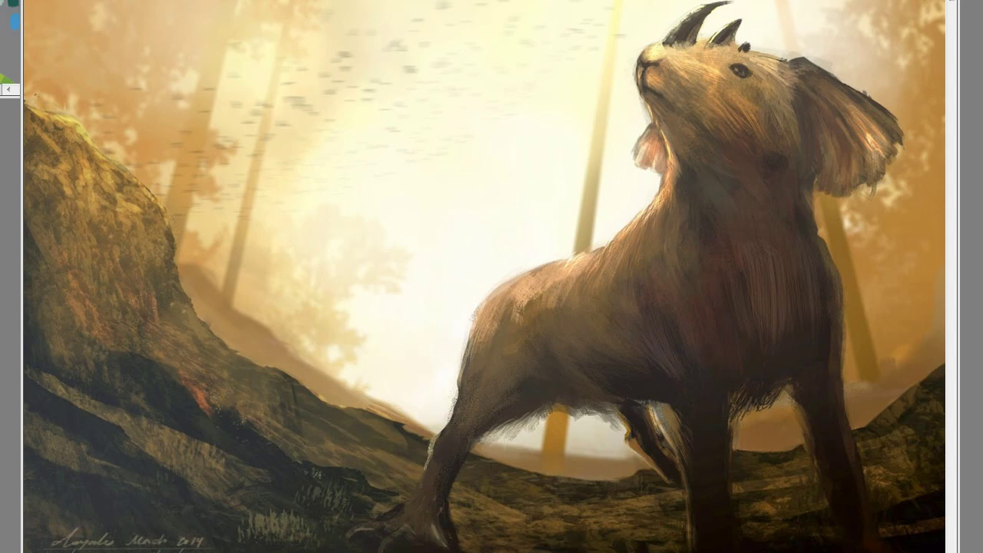
key("F6")
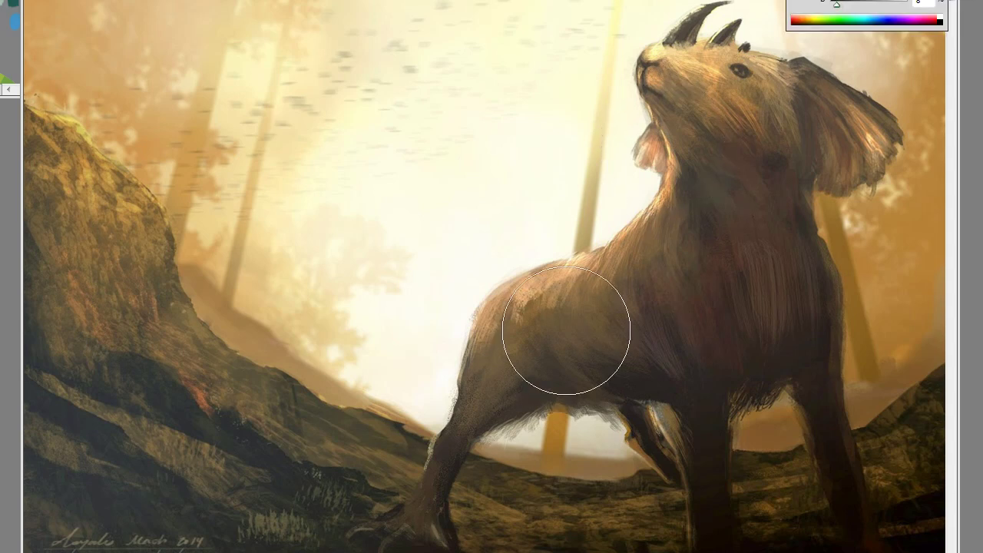
Check the horned forest creature's composition and values at thumbnail size, and return to the large view
key("ctrl+minus")
key("ctrl+minus")
key("ctrl+minus")
key("ctrl+minus")
key("ctrl+minus")
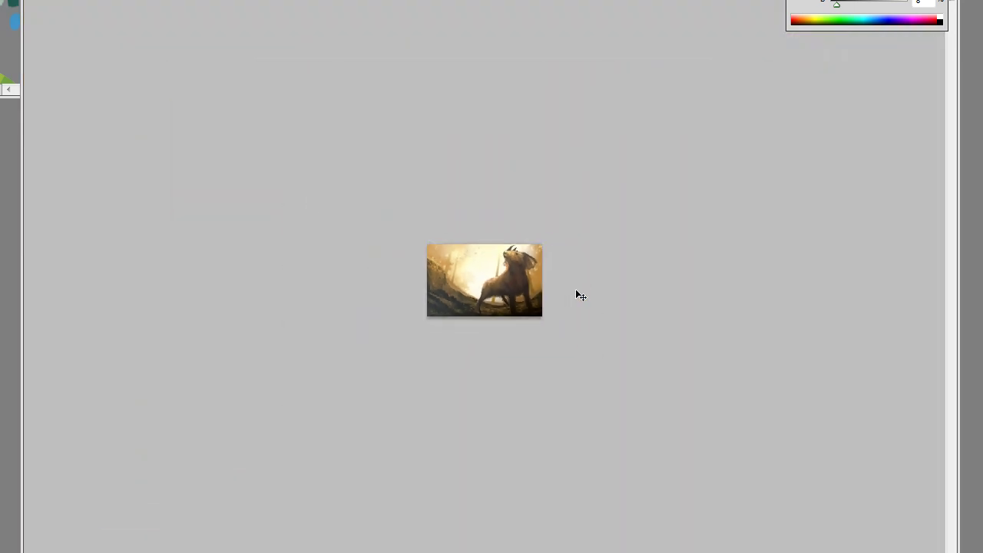
key("ctrl+plus")
key("ctrl+plus")
key("ctrl+plus")
key("ctrl+plus")
key("ctrl+plus")
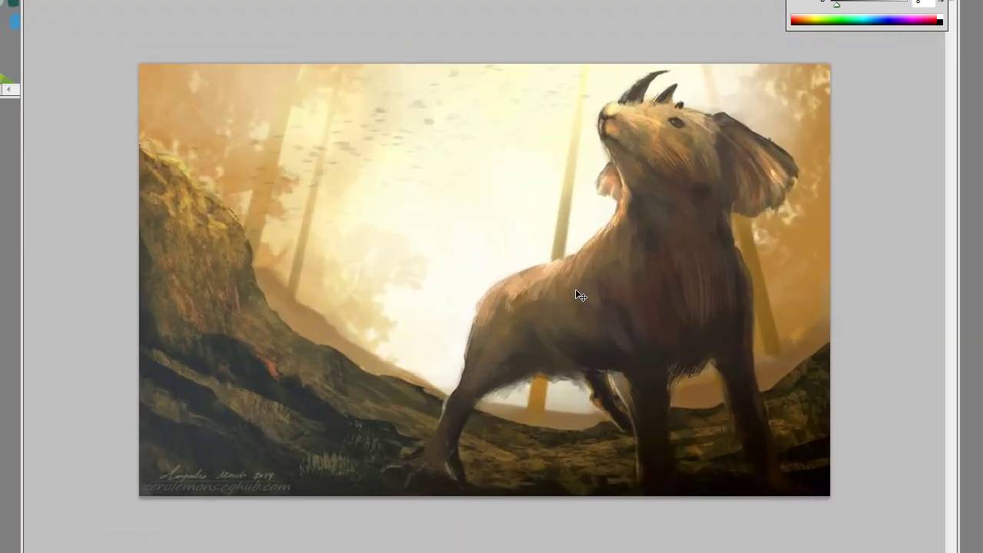
key("ctrl+plus")
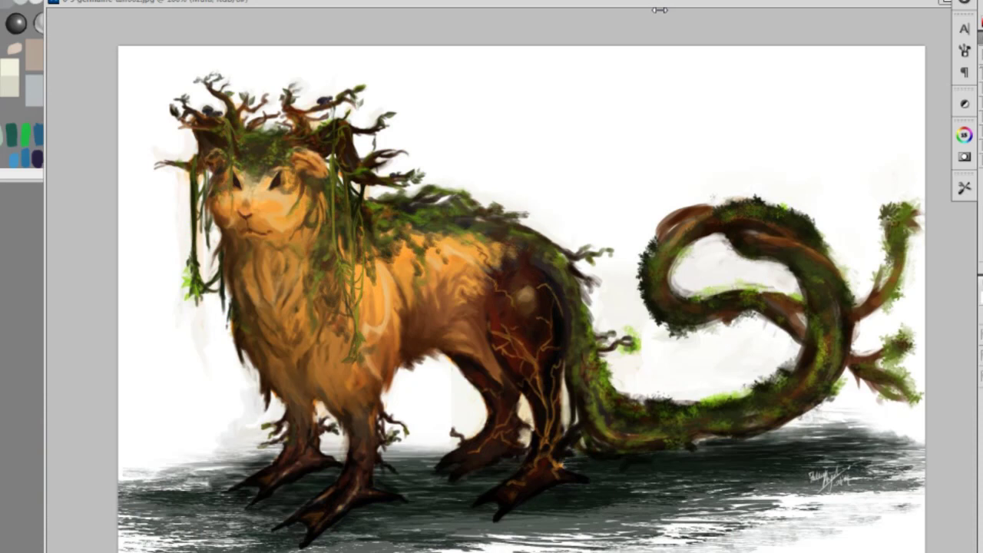
Choose a brush and bring light back onto the darkened moss creature's face, chest and flank
left_click_drag(660, 10, 650, 4)
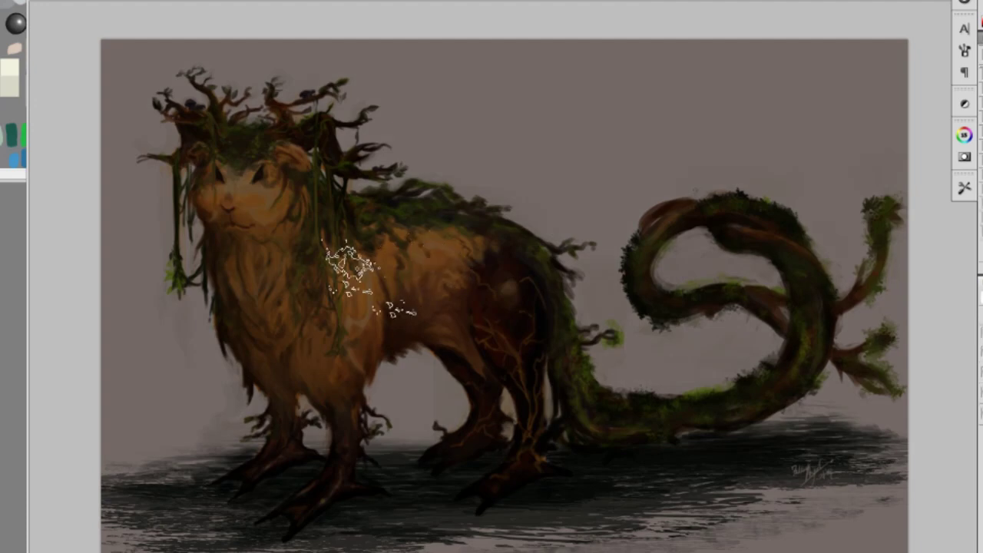
right_click(339, 262)
left_click(261, 184)
right_click(247, 222)
left_click(308, 147)
mouse_move(256, 195)
left_mouse_down()
mouse_move(233, 189)
mouse_move(247, 194)
mouse_move(222, 192)
mouse_move(216, 174)
mouse_move(261, 167)
mouse_move(237, 198)
mouse_move(210, 153)
mouse_move(269, 173)
left_mouse_up()
right_click(311, 218)
left_click(362, 164)
mouse_move(362, 165)
left_mouse_down()
mouse_move(308, 220)
mouse_move(313, 227)
mouse_move(221, 211)
mouse_move(359, 258)
mouse_move(320, 271)
mouse_move(248, 263)
mouse_move(367, 250)
mouse_move(461, 268)
mouse_move(328, 299)
mouse_move(345, 355)
mouse_move(330, 491)
mouse_move(333, 482)
mouse_move(298, 500)
mouse_move(349, 334)
mouse_move(429, 251)
mouse_move(493, 252)
left_mouse_up()
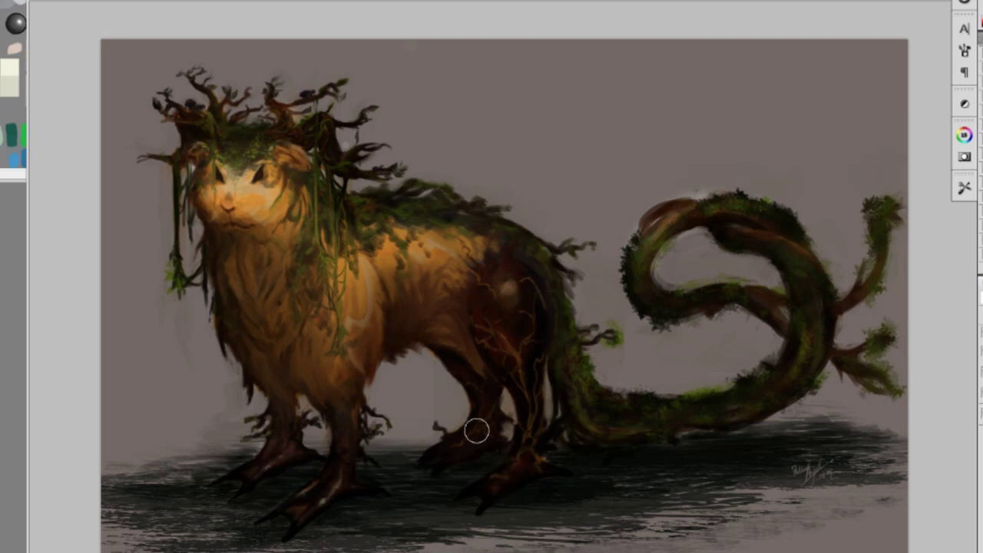
Brighten the moss along the creature's back and its hind thigh, varying the brush size between strokes
key("bracketright")
key("bracketright")
key("bracketright")
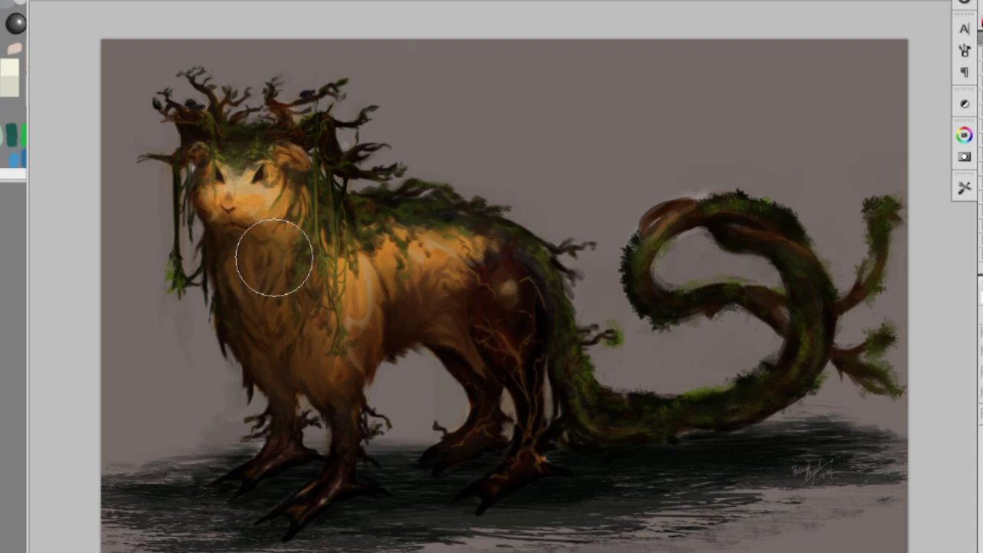
key("bracketright")
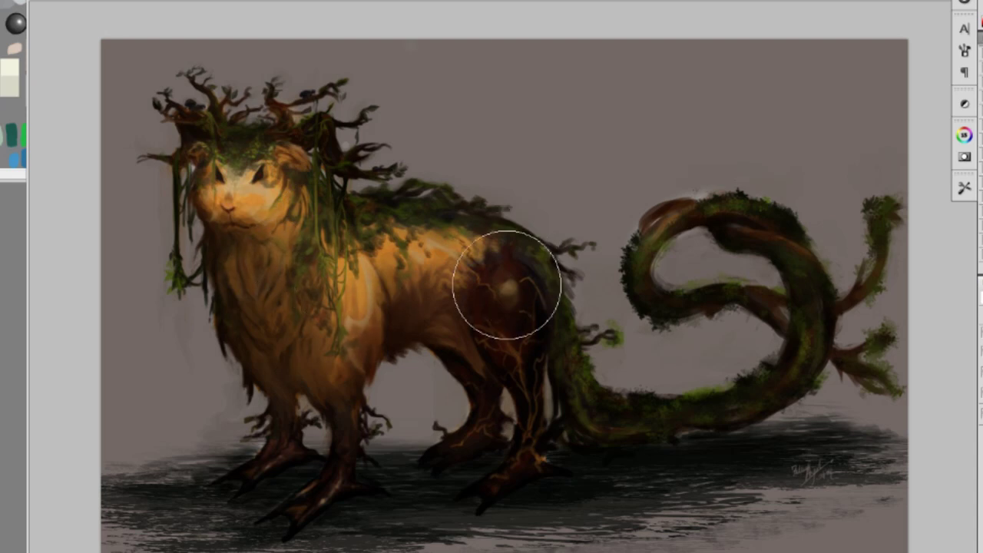
key("bracketleft")
key("bracketleft")
key("bracketleft")
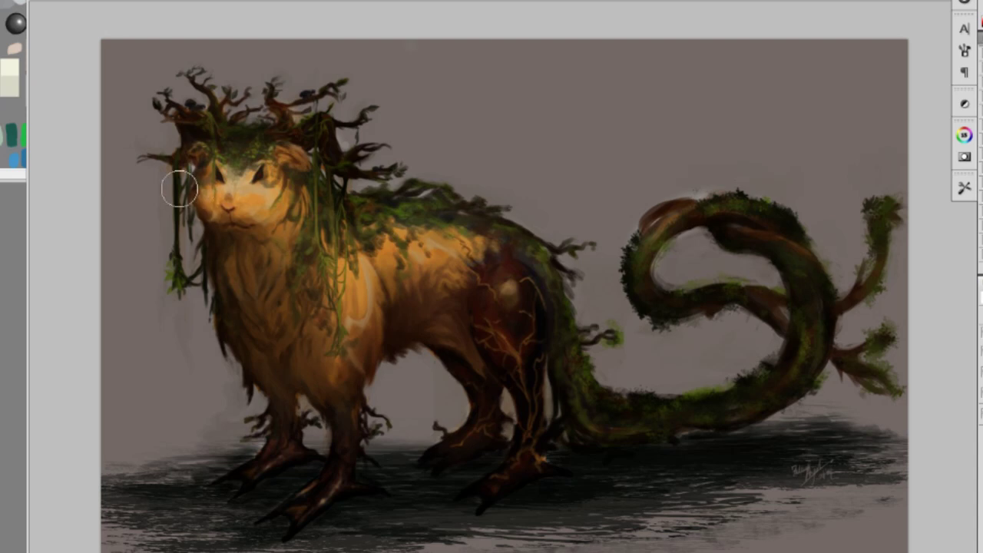
Try the 33 px scattered texture brush along the mossy upper edge of the creature's back
right_click(294, 254)
left_click(350, 343)
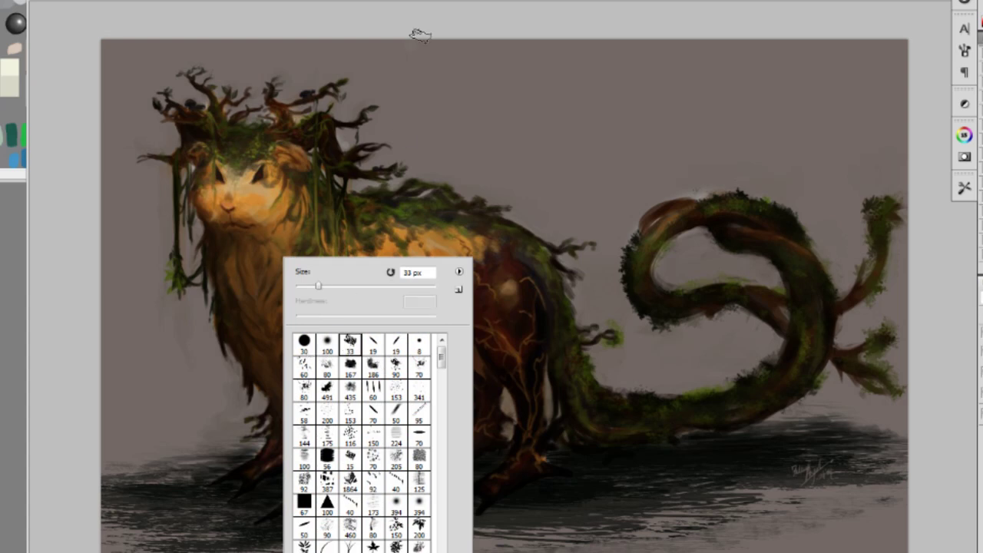
left_click(419, 35)
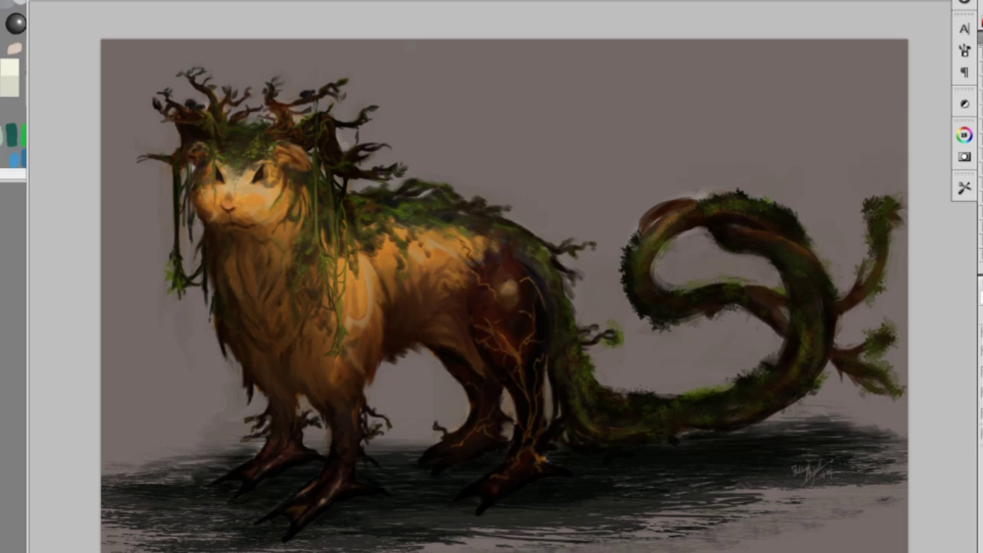
right_click(591, 389)
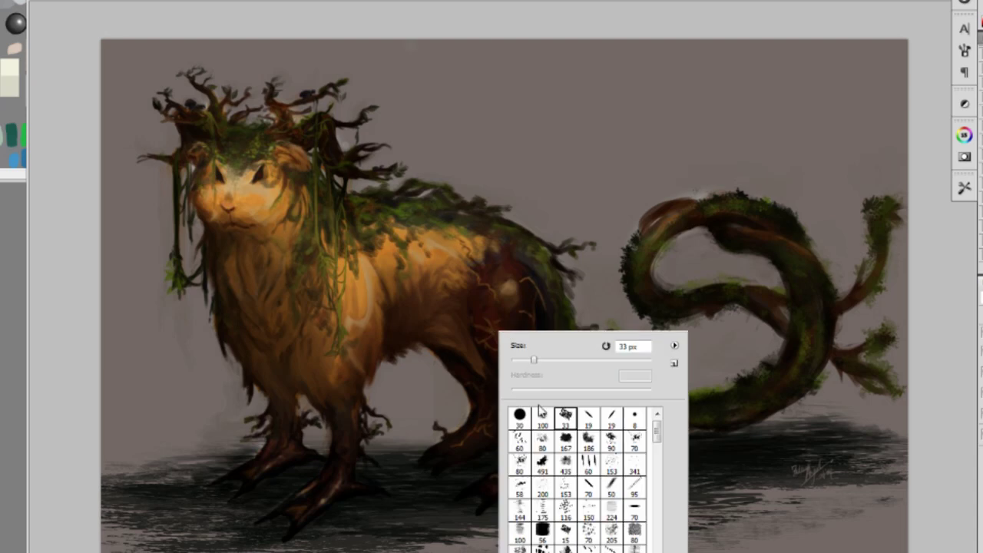
left_click(483, 384)
right_click(452, 392)
key("Return")
mouse_move(330, 296)
left_mouse_down()
mouse_move(439, 208)
mouse_move(493, 202)
left_mouse_up()
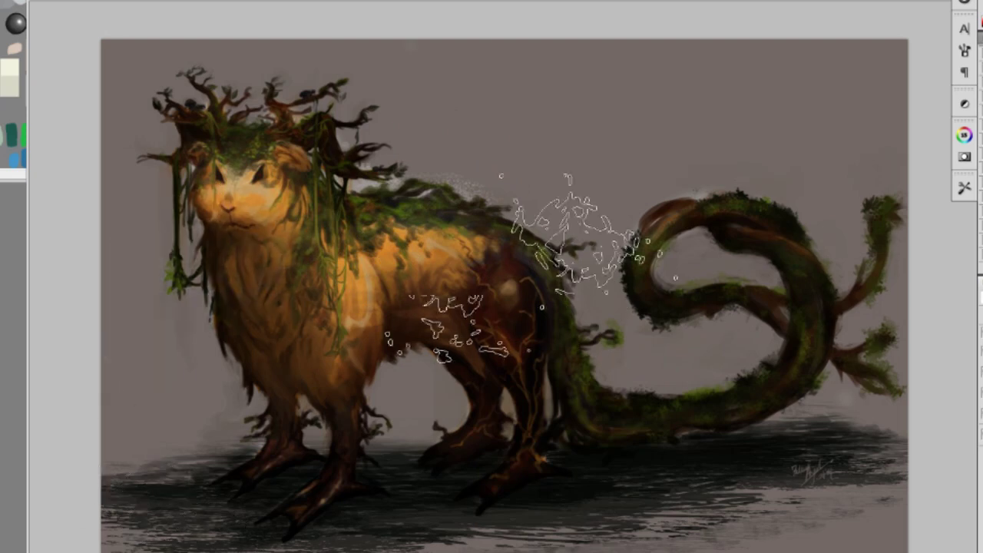
left_click_drag(559, 274, 505, 285)
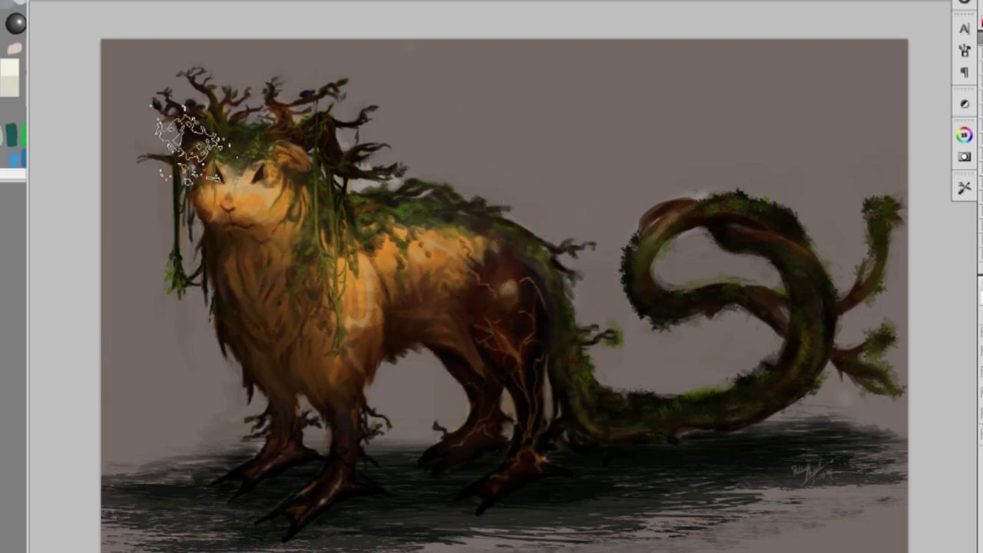
Sample green from the hanging vines and stipple speckled highlights over the moss on top of the creature's head
right_click(538, 281)
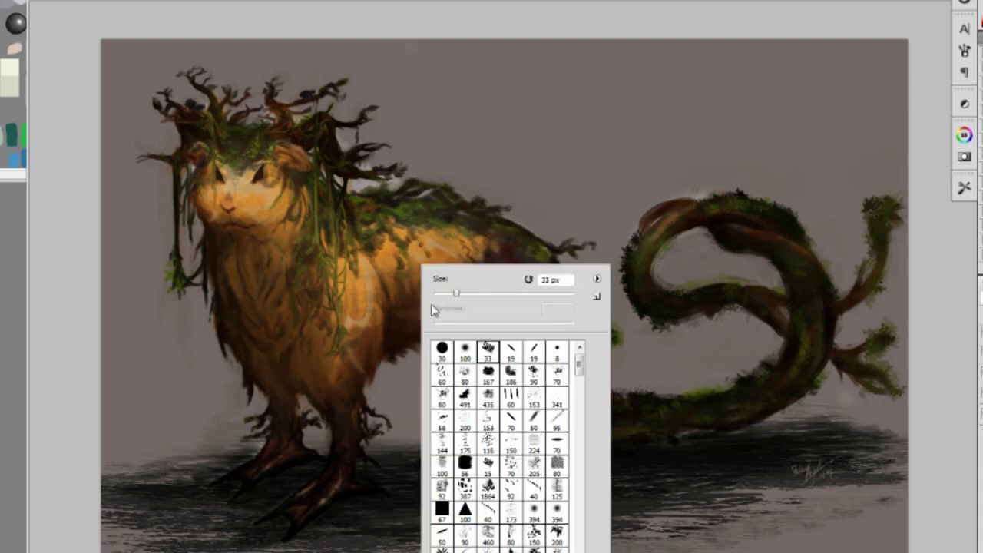
key("Escape")
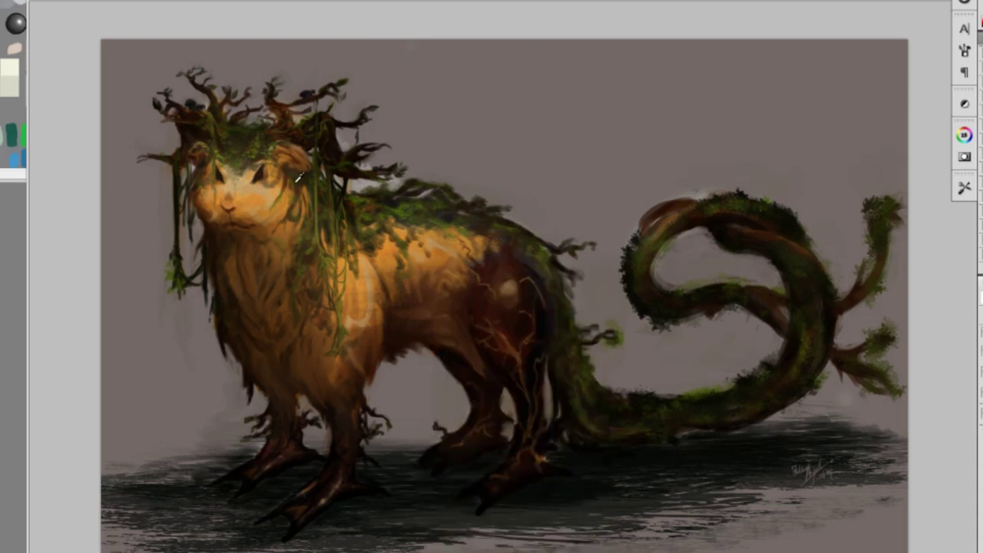
right_click(269, 221)
left_click(154, 276)
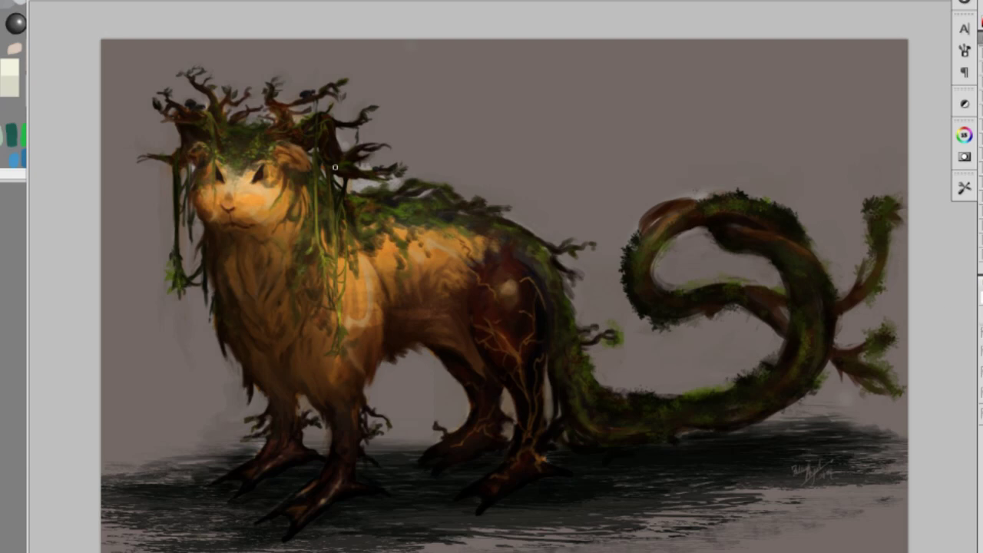
left_click(324, 240, "alt")
right_click(265, 176)
left_click(378, 310)
key("Return")
mouse_move(258, 141)
left_mouse_down()
mouse_move(246, 114)
mouse_move(238, 143)
left_mouse_up()
left_click_drag(254, 149, 243, 140)
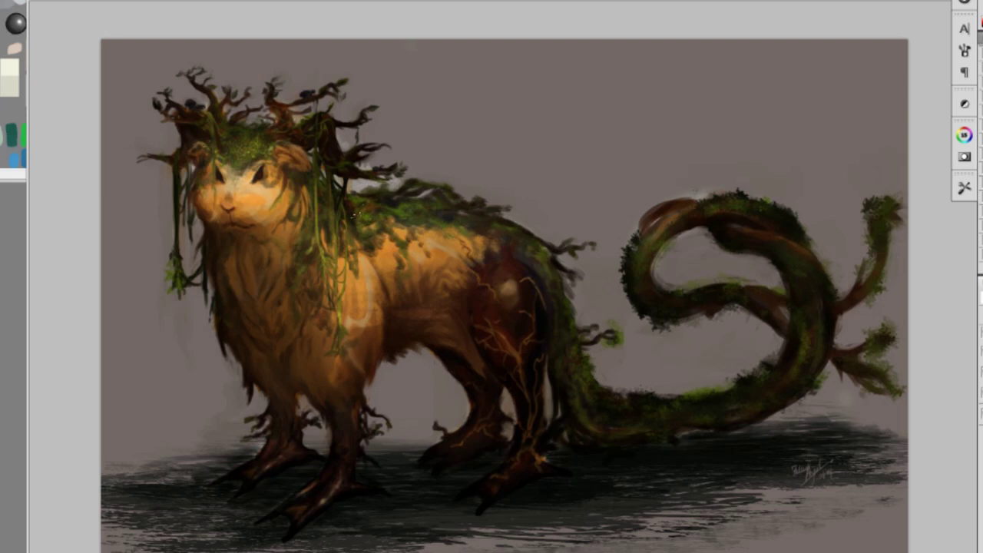
Pick the 90 px textured brush, sample tones beside the creature's ear and refine the light on the ear and cheek fur
right_click(347, 168)
left_click(461, 281)
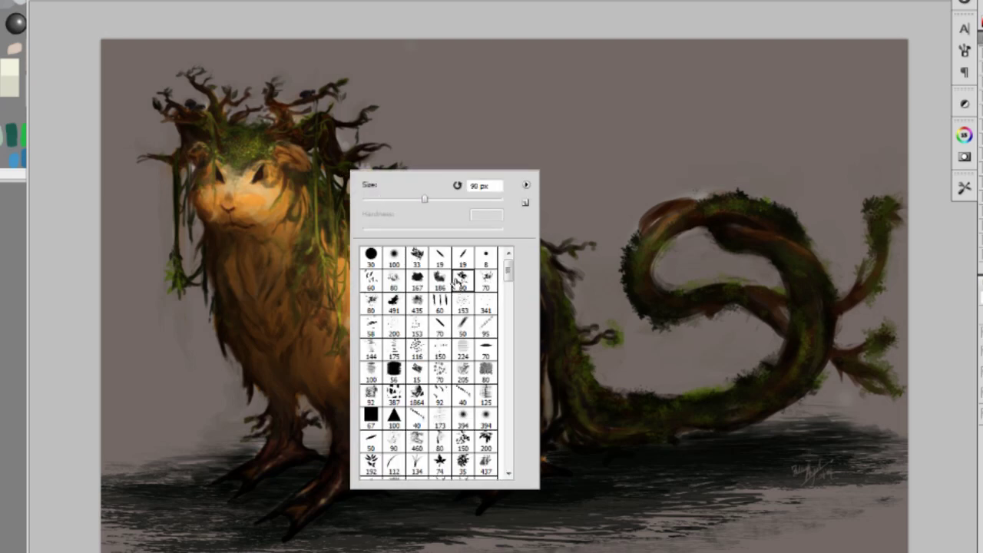
left_click(459, 23)
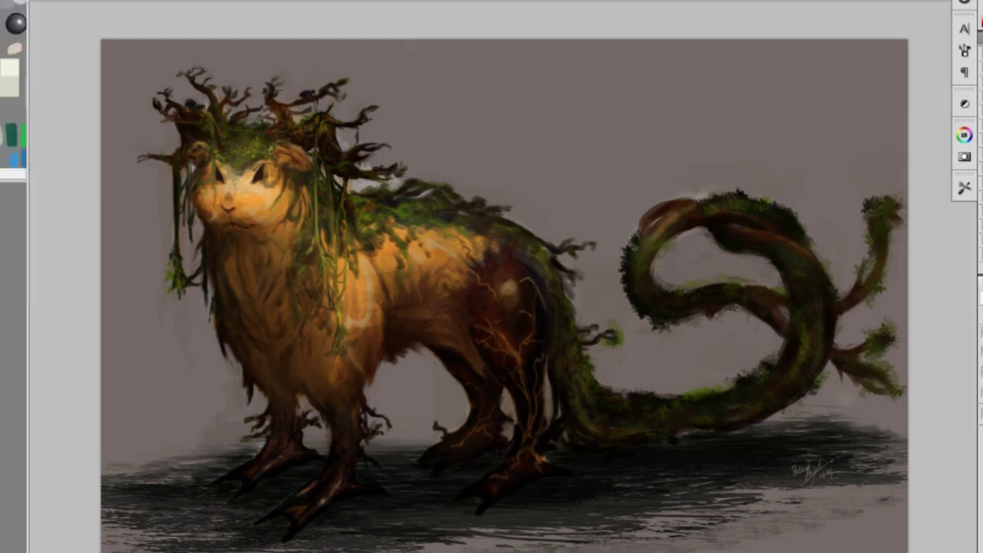
right_click(291, 179)
key("Escape")
left_click(296, 177, "ctrl")
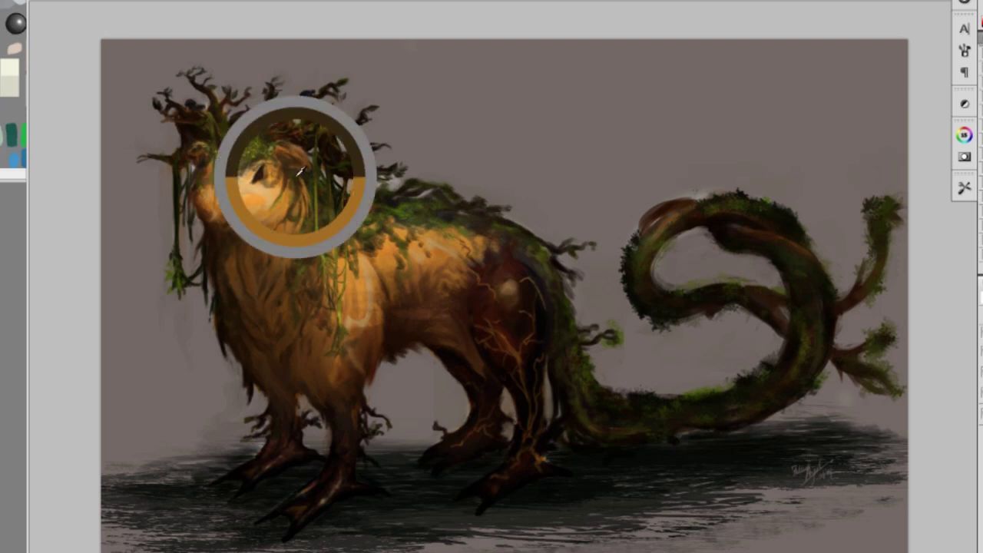
left_click(294, 165, "ctrl")
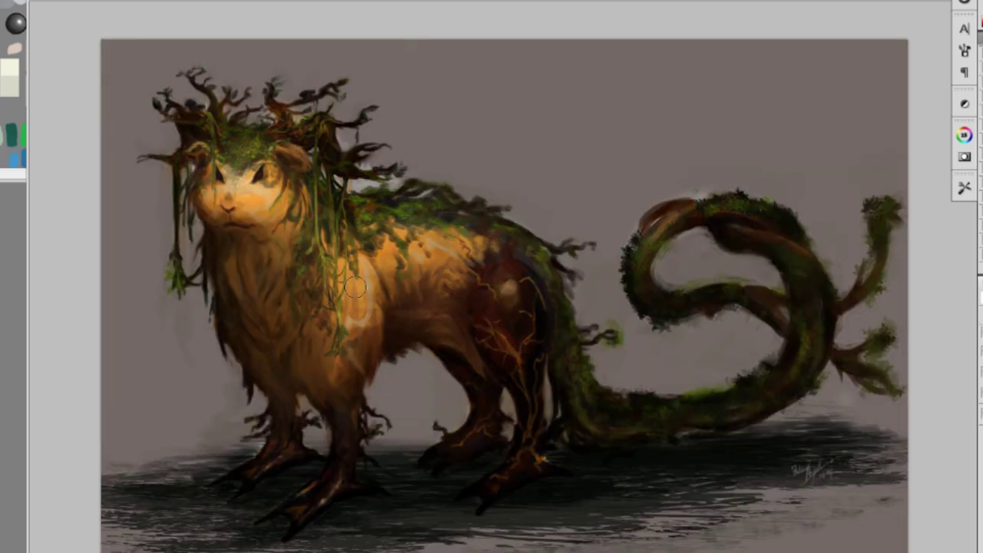
Sample reddish brown from the antler branches and paint warm light onto the branches around the creature's head
left_click(290, 102, "alt")
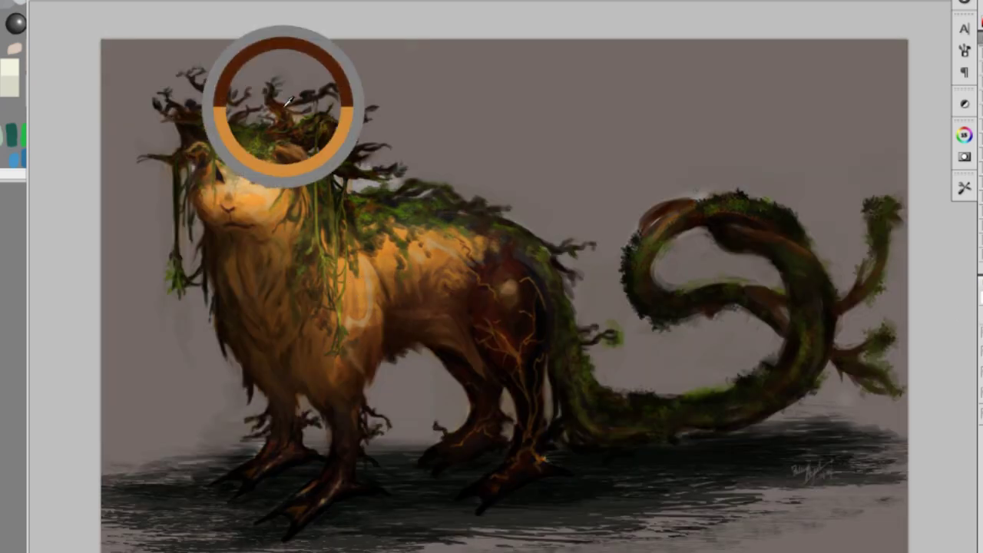
right_click(308, 109)
key("Return")
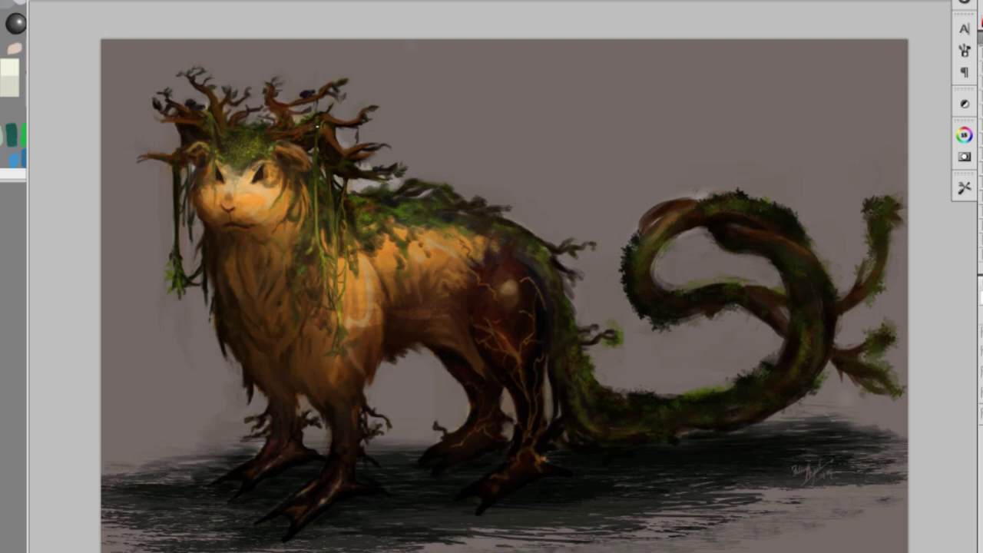
Sample a muted tone and soften the outer tips of the antler branches into the grey background
left_click(338, 179, "alt")
right_click(349, 90)
double_click(428, 184)
mouse_move(351, 77)
left_mouse_down()
mouse_move(288, 75)
mouse_move(277, 90)
mouse_move(301, 71)
mouse_move(278, 63)
mouse_move(246, 83)
mouse_move(174, 79)
mouse_move(150, 107)
mouse_move(163, 99)
mouse_move(135, 159)
left_mouse_up()
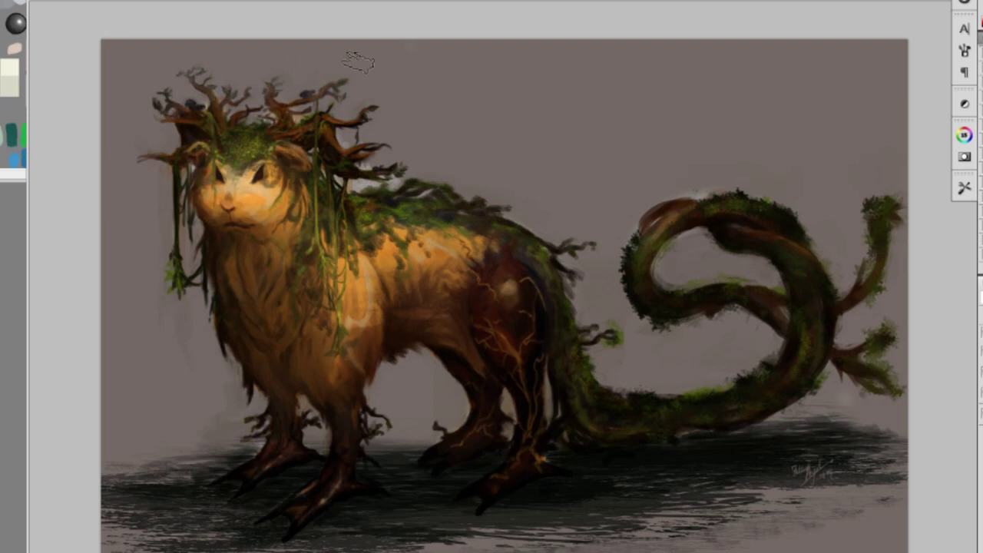
Change the brush, sample brown from the antlers and soften the vine hanging in front of the face and the branch above it
right_click(386, 64)
double_click(437, 165)
left_click(291, 119, "alt")
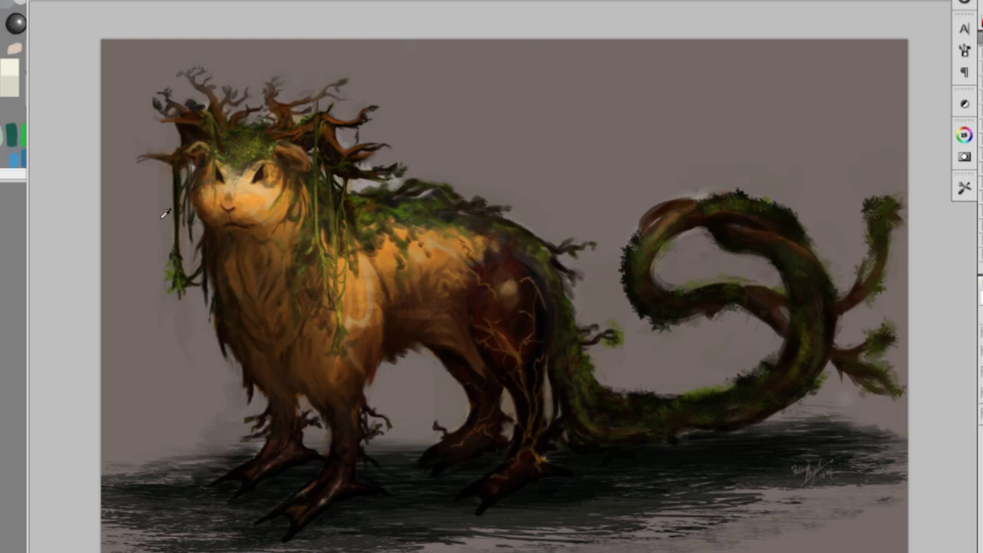
mouse_move(175, 178)
left_mouse_down()
mouse_move(175, 235)
mouse_move(177, 182)
mouse_move(181, 276)
left_mouse_up()
left_click_drag(152, 145, 165, 165)
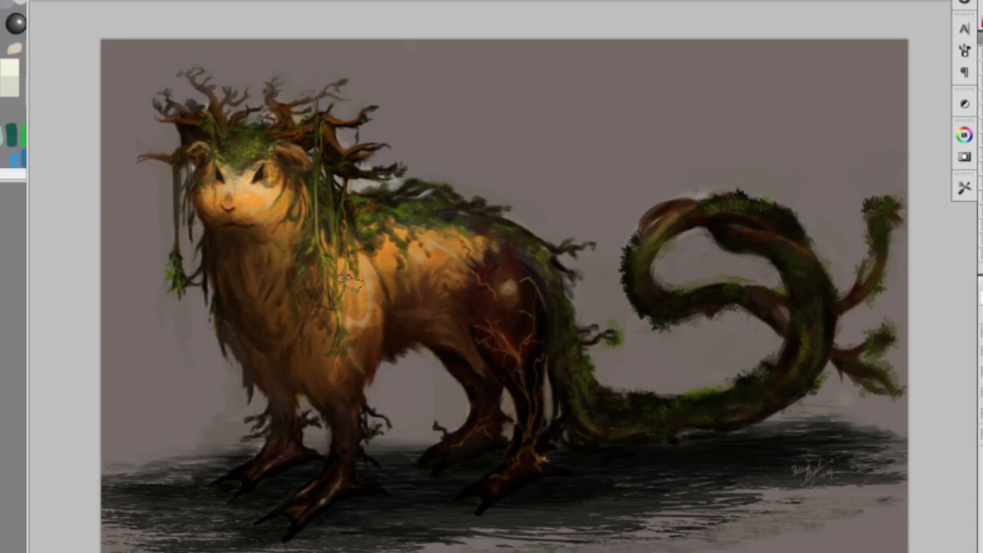
Smooth the shadowed side of the chest with textured brushes and repaint its ragged outer edge as fine fur
right_click(351, 283)
left_click(491, 393)
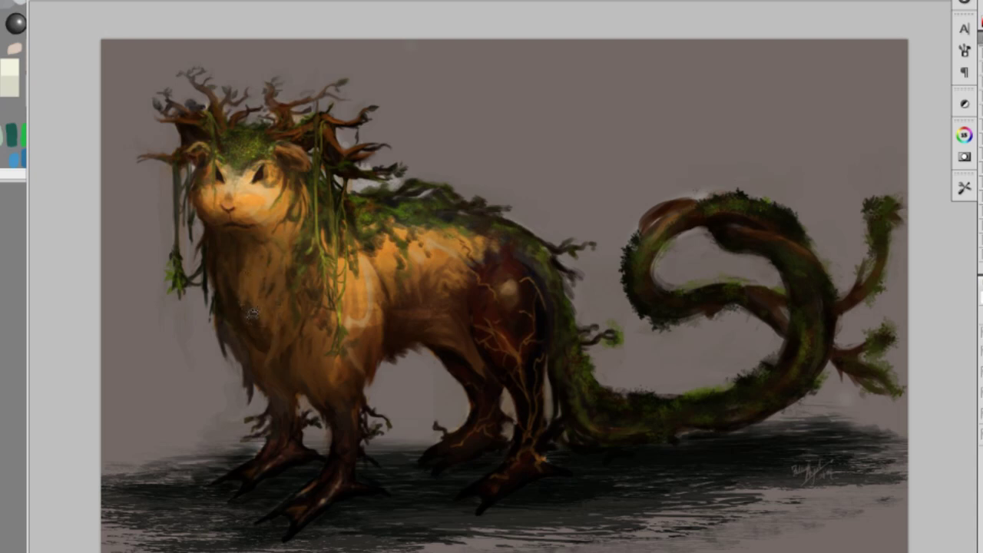
right_click(244, 316)
double_click(305, 415)
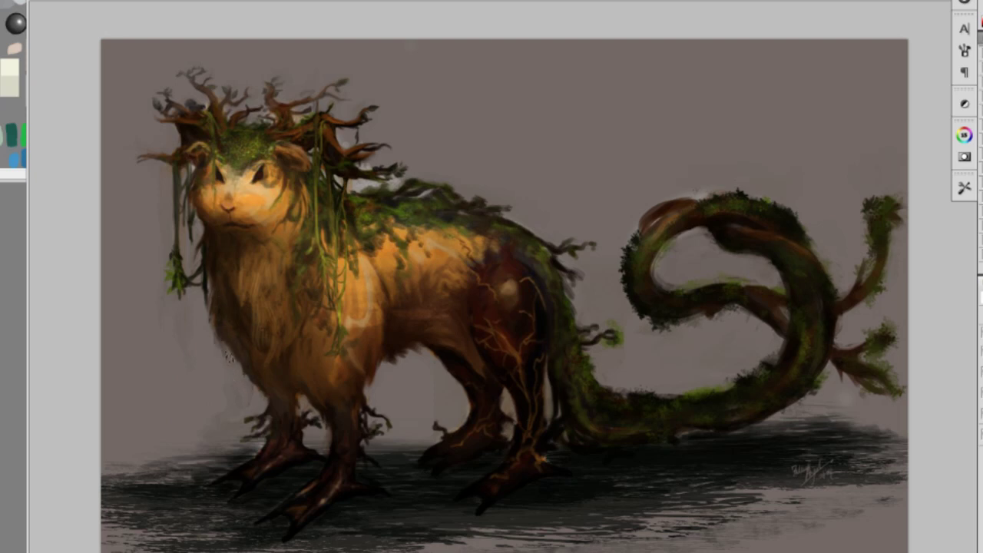
Sample chest colours and paint fine vertical fur strokes down the chest, switching to the 30 px hard round brush
left_click(234, 273, "alt")
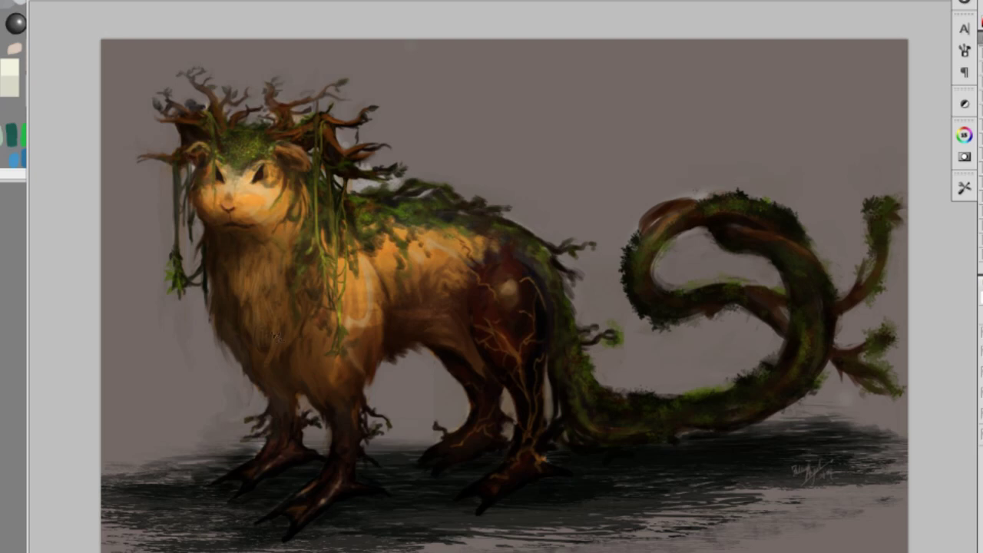
right_click(253, 287)
left_click(88, 285)
right_click(255, 276)
left_click(259, 276, "alt")
mouse_move(259, 276)
left_mouse_down()
mouse_move(238, 296)
mouse_move(253, 282)
mouse_move(259, 331)
mouse_move(280, 341)
left_mouse_up()
right_click(224, 259)
left_click(276, 367)
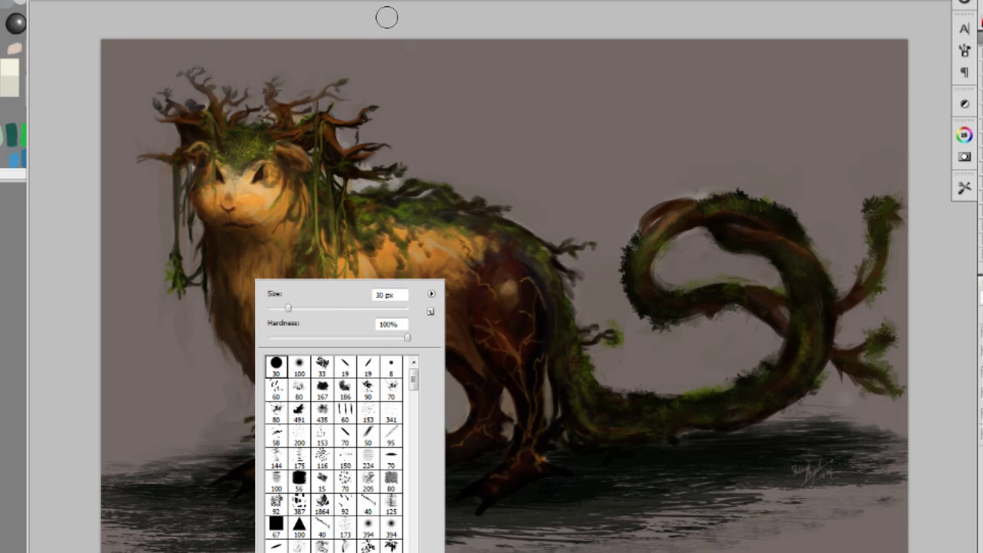
key("Return")
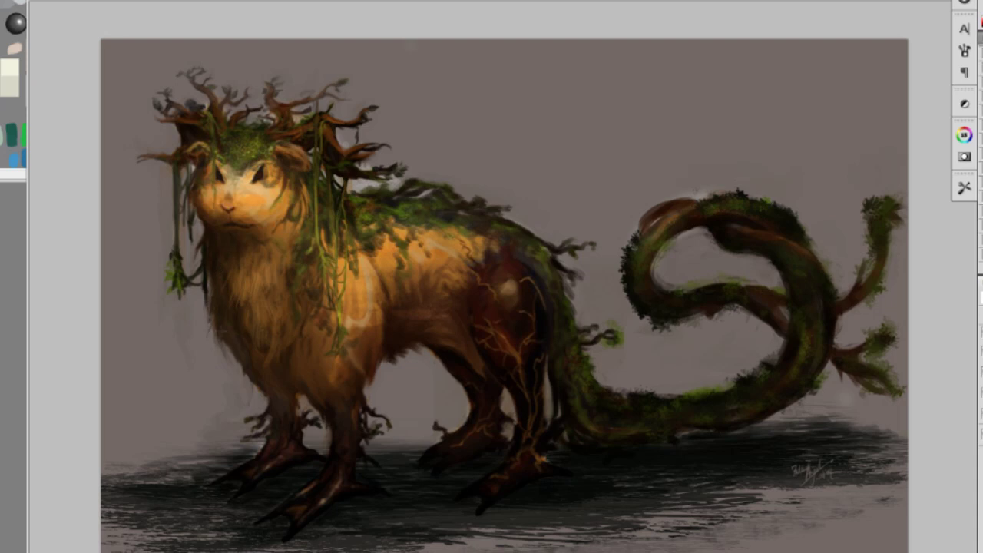
Sample ochre tones from the upper chest and continue the fur texture there with the 90 px textured brush
left_click(249, 265, "alt")
left_click(255, 276, "alt")
left_click(258, 276, "alt")
right_click(351, 292)
left_click(470, 400)
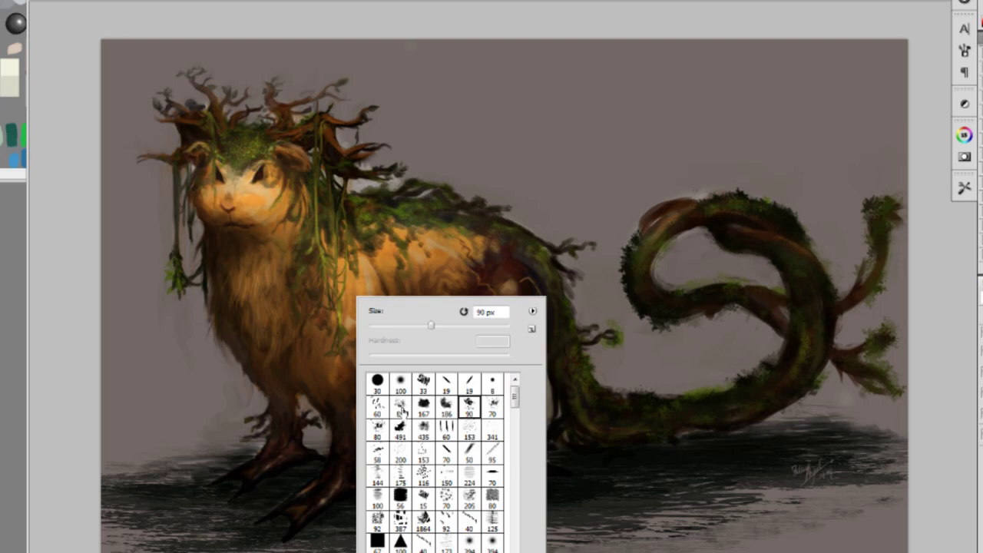
key("Return")
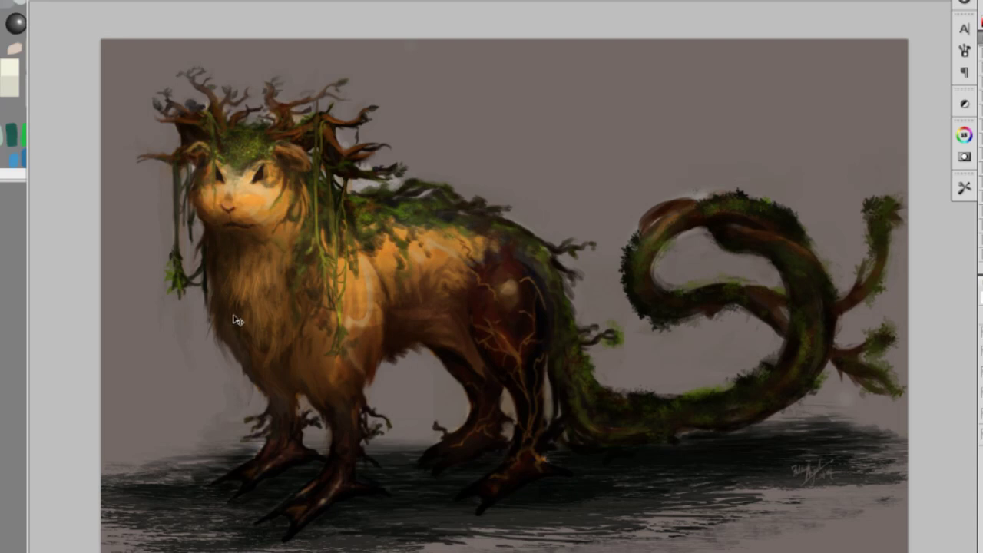
Try a long brush stroke down the chest fur and undo it
right_click(265, 310)
left_click(375, 420)
key("Return")
left_click_drag(261, 257, 235, 361)
key("ctrl+z")
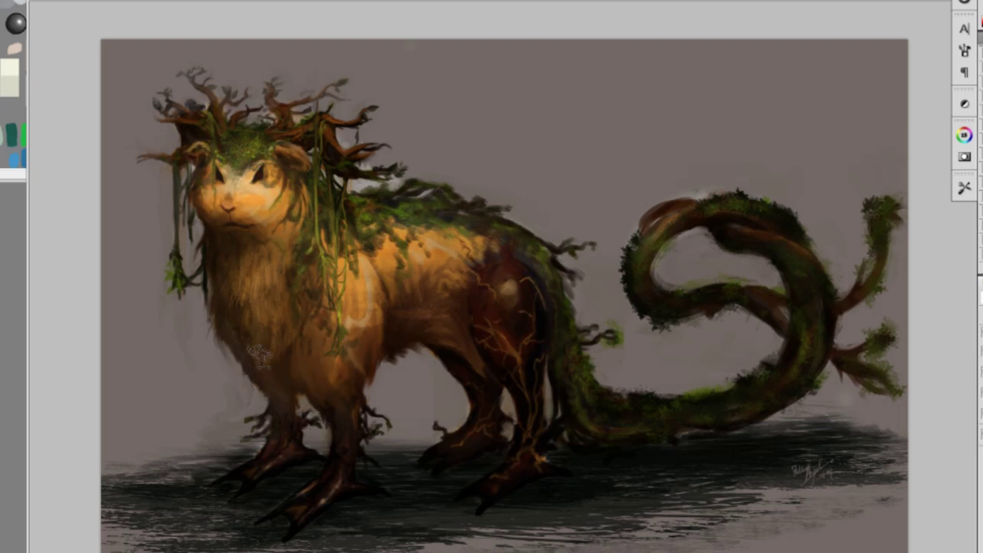
Blend the fur along the lower edge of the chest and shade the area under the creature's chin
mouse_move(288, 363)
left_mouse_down()
mouse_move(285, 335)
mouse_move(281, 358)
left_mouse_up()
right_click(258, 303)
key("Return")
mouse_move(214, 306)
left_mouse_down()
mouse_move(296, 392)
mouse_move(223, 247)
mouse_move(284, 377)
left_mouse_up()
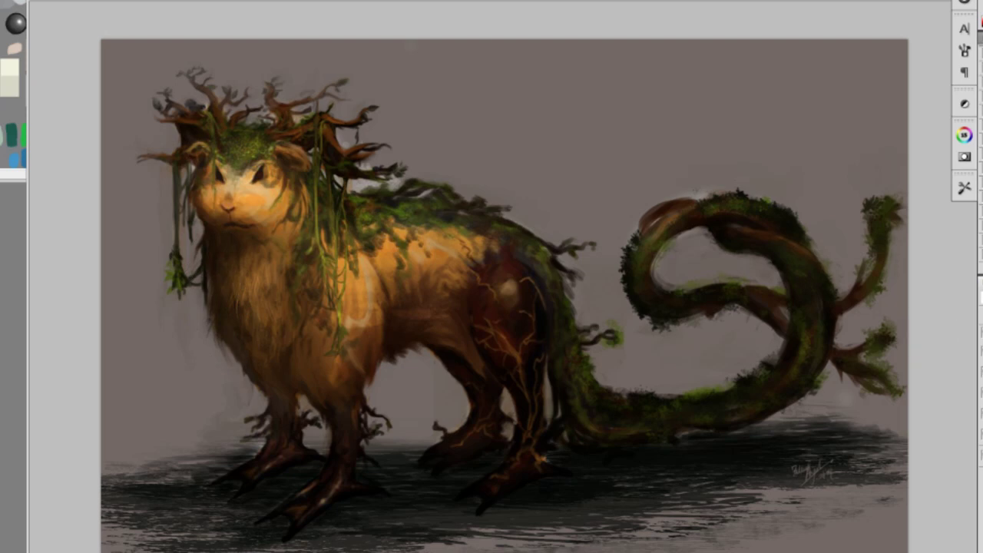
right_click(293, 232)
key("Return")
left_click_drag(247, 230, 232, 229)
Enlarge a soft brush and paint an orange glow into the background behind the creature's front and lower legs
right_click(443, 158)
key("Return")
key("bracketright")
key("bracketright")
key("bracketright")
key("bracketright")
key("bracketleft")
key("bracketleft")
mouse_move(123, 355)
left_mouse_down()
mouse_move(138, 429)
mouse_move(227, 467)
mouse_move(134, 468)
mouse_move(430, 439)
mouse_move(201, 449)
mouse_move(111, 284)
mouse_move(201, 519)
mouse_move(421, 475)
mouse_move(494, 428)
left_mouse_up()
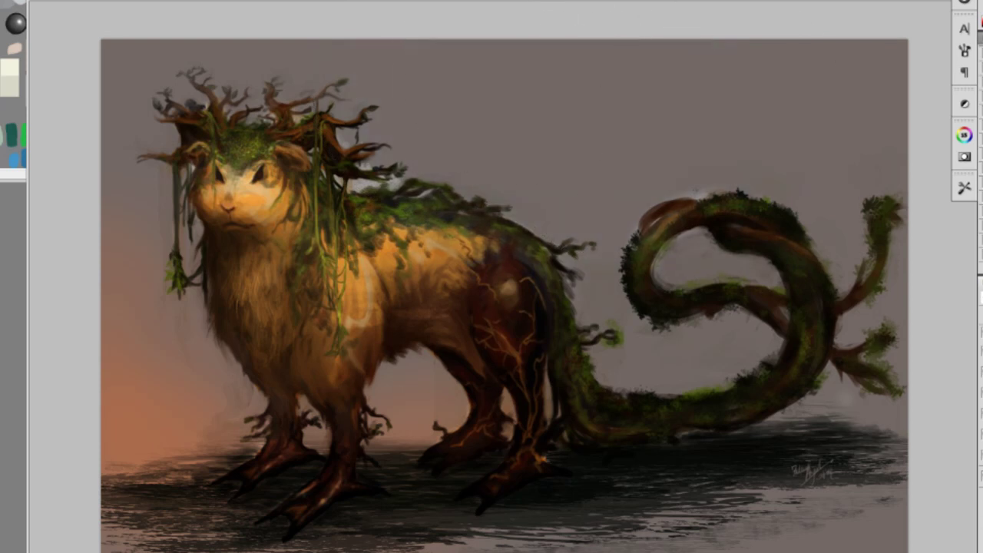
Try a broad brush stroke across the creature's back and hindquarters and undo it
right_click(545, 215)
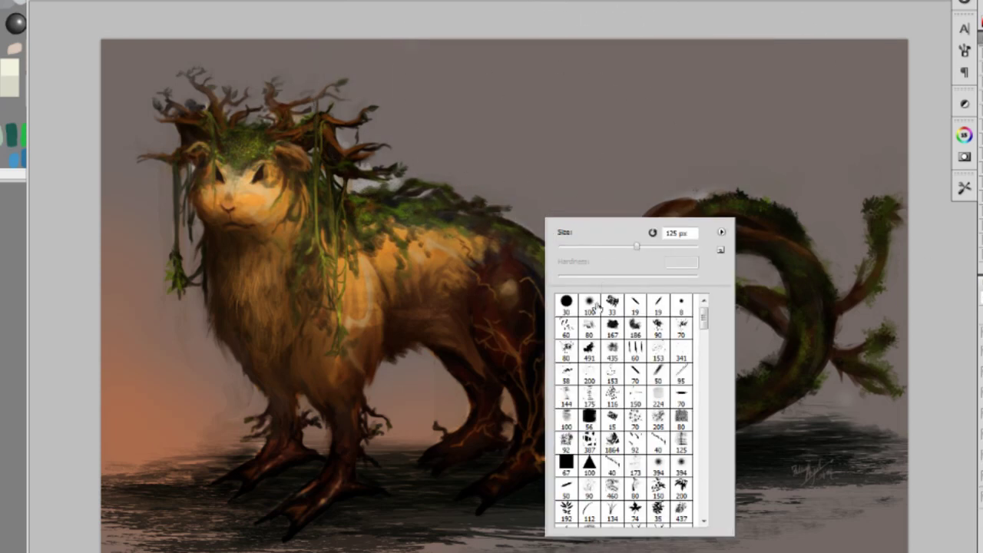
key("Escape")
mouse_move(483, 215)
left_mouse_down()
mouse_move(491, 192)
mouse_move(439, 164)
mouse_move(311, 146)
mouse_move(417, 115)
mouse_move(430, 130)
mouse_move(384, 92)
mouse_move(419, 334)
mouse_move(461, 132)
mouse_move(507, 103)
mouse_move(592, 231)
mouse_move(583, 291)
left_mouse_up()
key("ctrl+z")
key("ctrl+z")
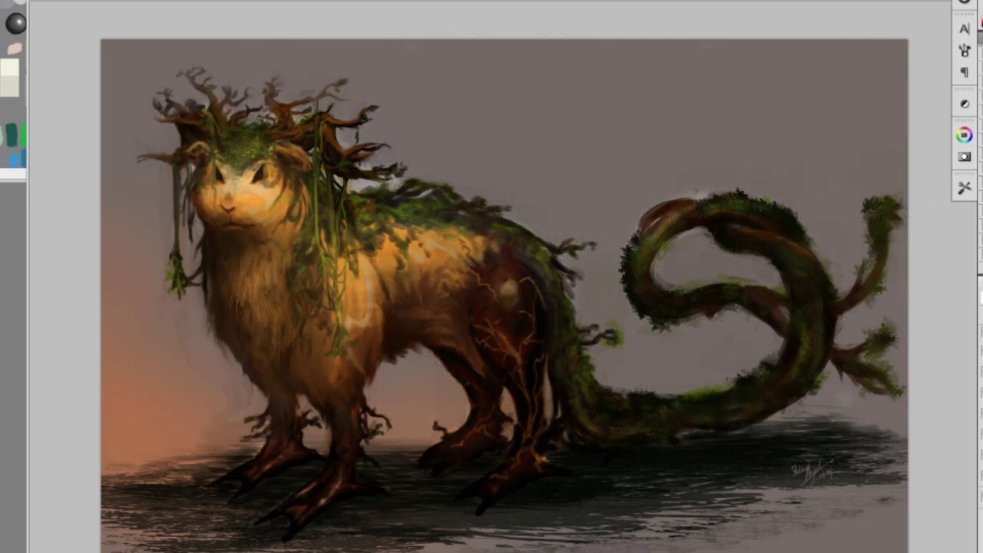
Try a large pale grey glow in the background above the creature's back and undo it
key("bracketleft")
key("bracketleft")
left_click_drag(450, 176, 442, 121)
mouse_move(519, 153)
left_mouse_down()
mouse_move(368, 99)
mouse_move(571, 190)
mouse_move(557, 150)
mouse_move(545, 161)
mouse_move(495, 119)
mouse_move(296, 55)
left_mouse_up()
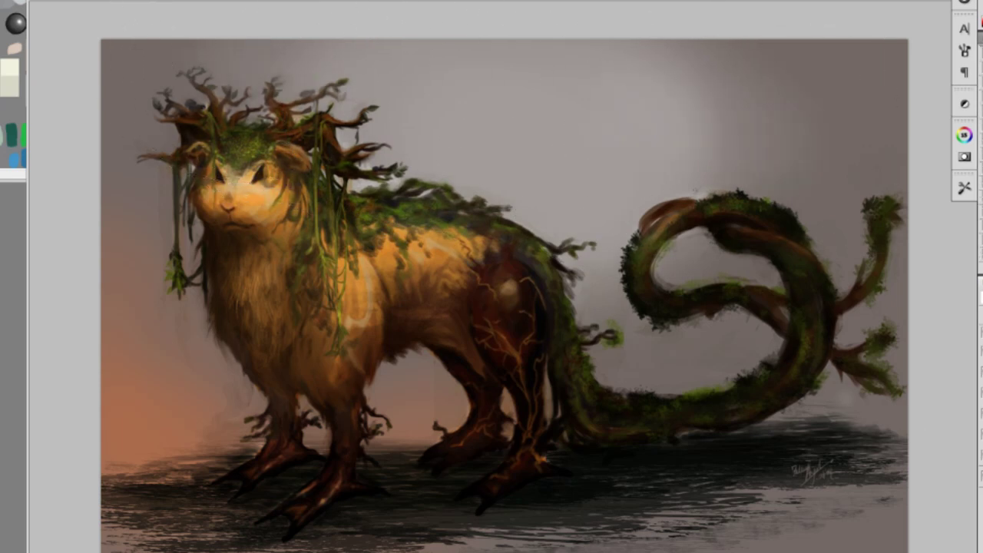
mouse_move(614, 288)
left_mouse_down()
mouse_move(768, 311)
mouse_move(837, 253)
left_mouse_up()
key("ctrl+z")
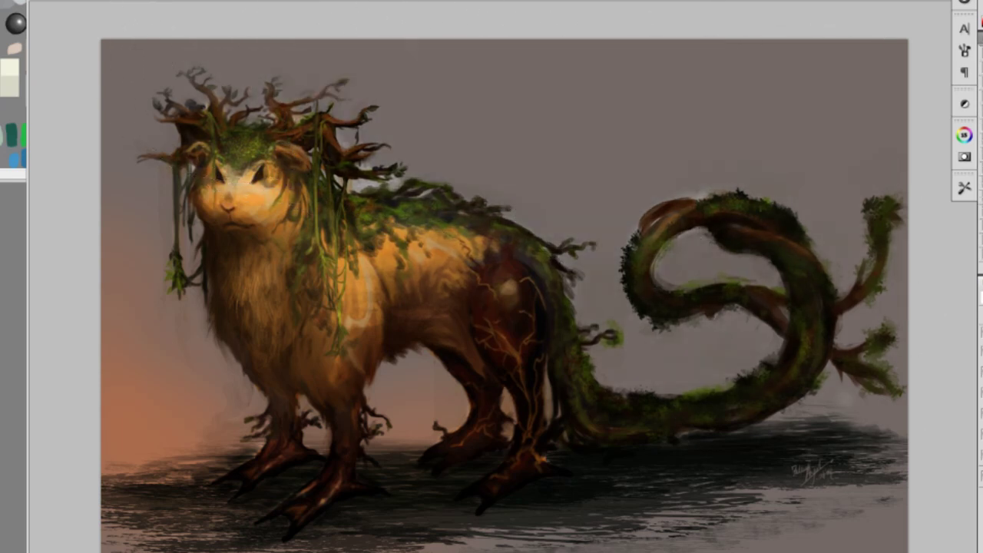
key("ctrl+z")
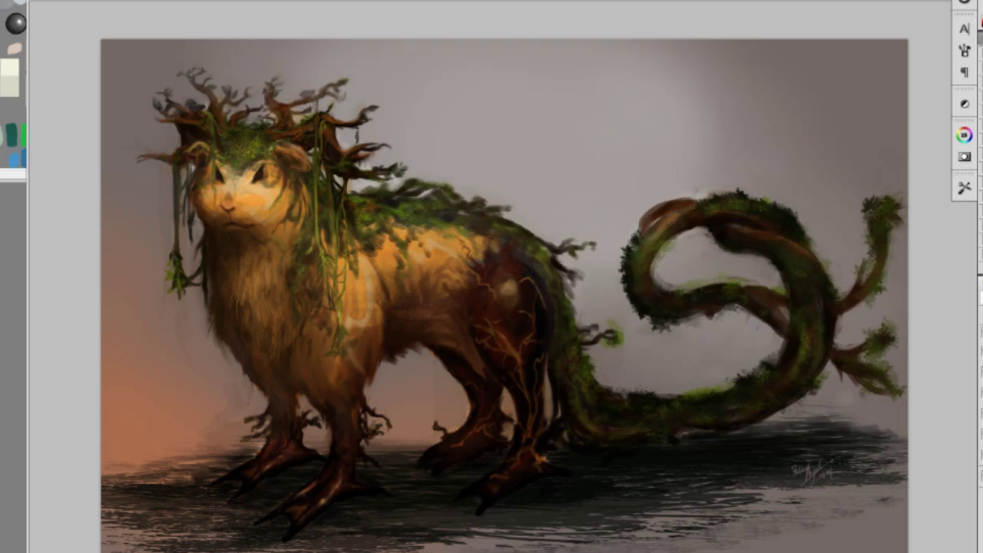
key("ctrl+z")
key("ctrl+z")
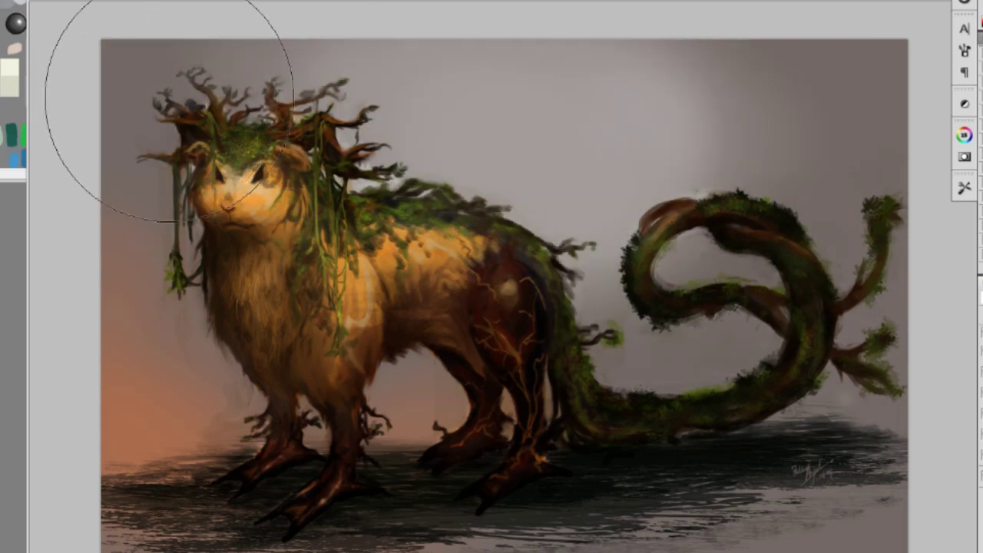
key("ctrl+z")
Choose a smaller brush and add warm reflected light below the jaw and along the outer edge of the chest
right_click(304, 330)
left_click(327, 419)
key("Return")
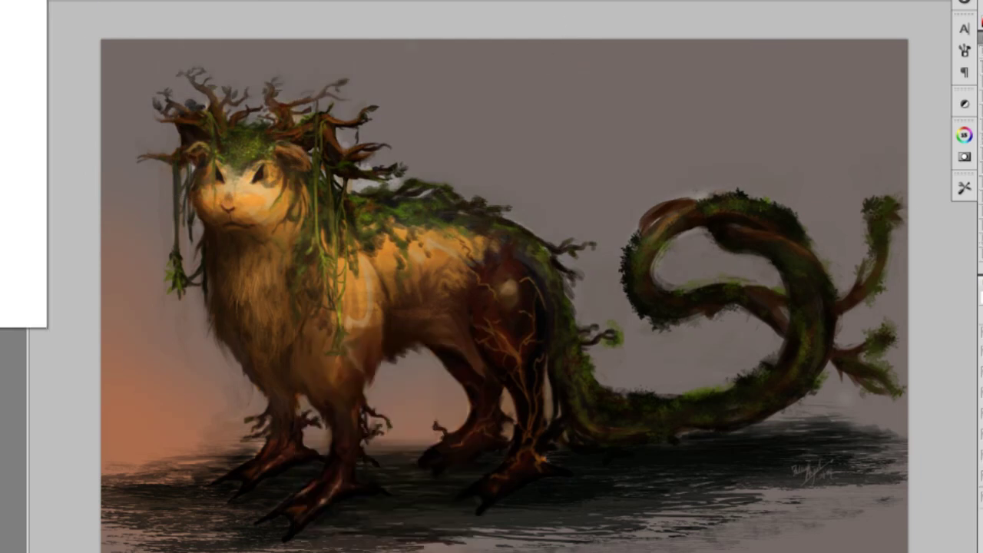
left_click(15, 104)
left_click_drag(209, 212, 228, 224)
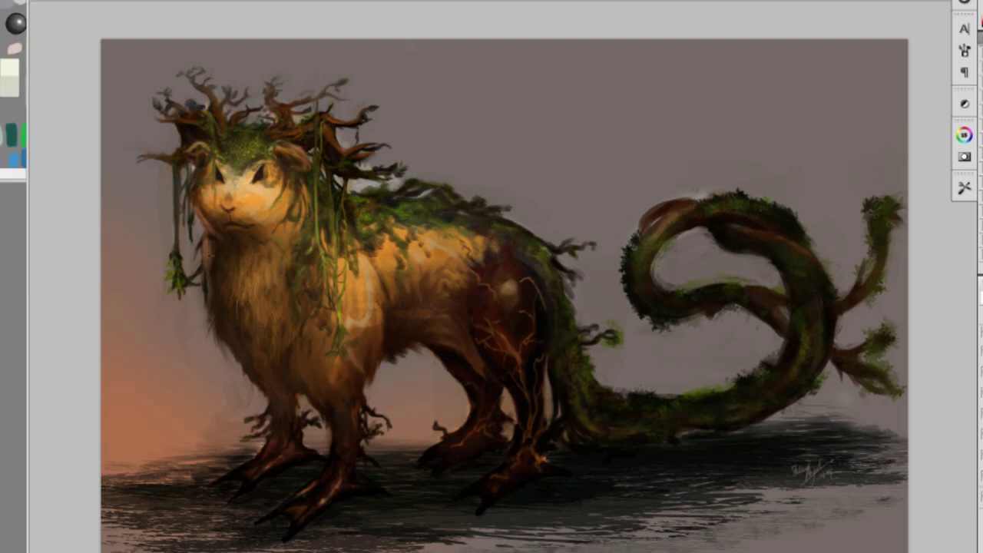
mouse_move(209, 265)
left_mouse_down()
mouse_move(209, 338)
mouse_move(229, 320)
mouse_move(213, 285)
left_mouse_up()
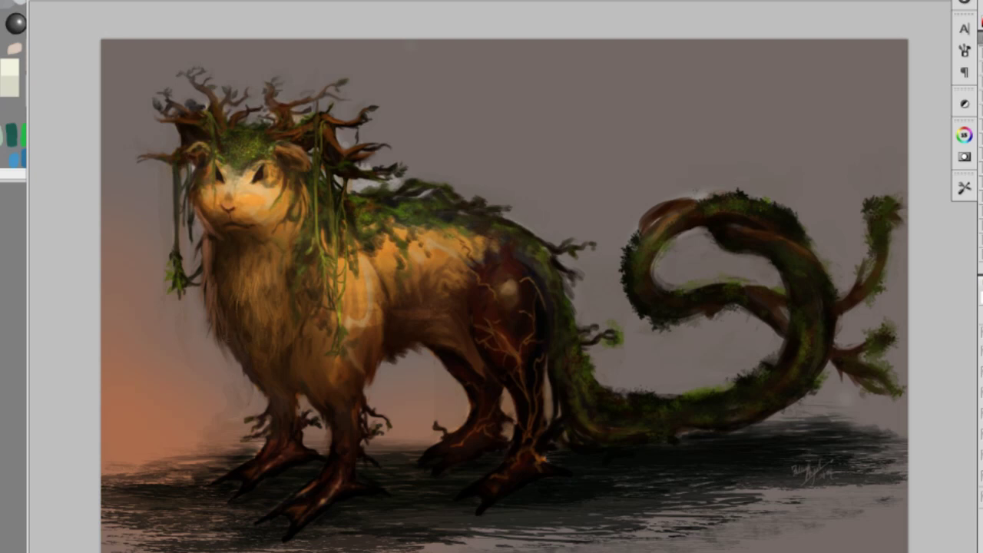
Sample the warm jaw colour and extend orange rim-light fur strokes along the neck and under the chin
left_click(209, 215, "alt")
right_click(231, 265)
double_click(295, 376)
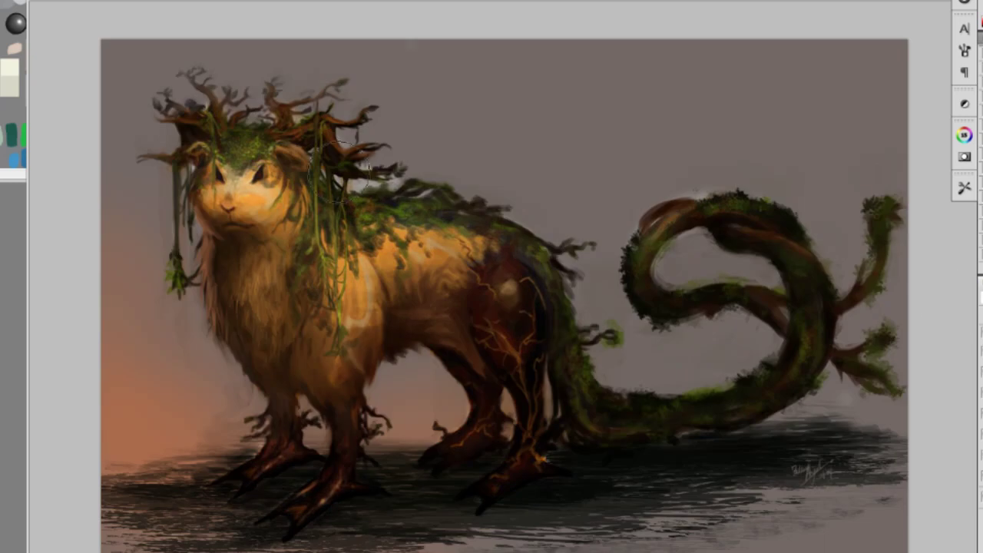
right_click(211, 202)
right_click(287, 301)
double_click(322, 390)
left_click_drag(221, 224, 240, 227)
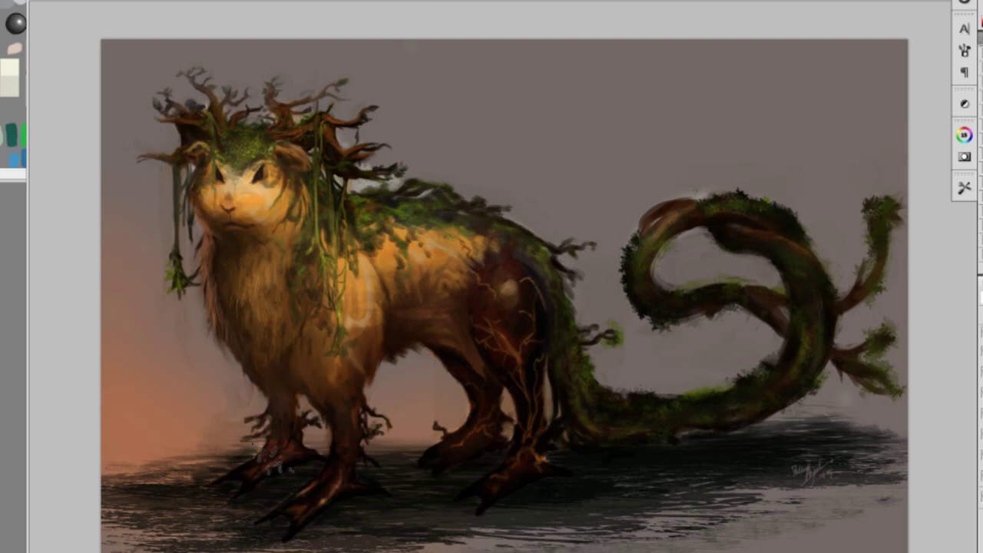
Add orange rim light to the lower chest fur above the front leg and save the painting with Save As
right_click(273, 449)
key("Return")
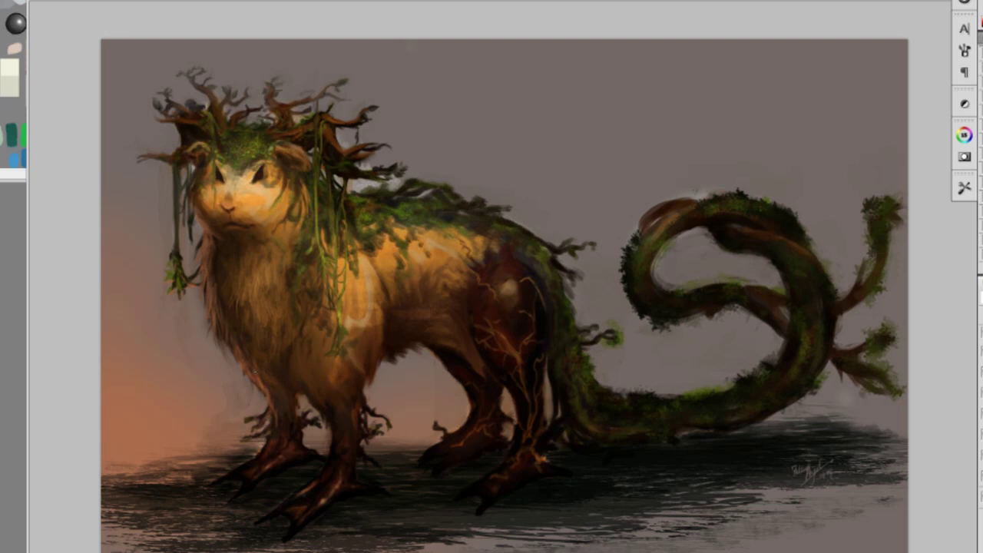
left_click(261, 376, "alt")
right_click(234, 222)
key("Escape")
key("ctrl+shift+s")
left_click(684, 325)
Choose another brush and rework the branch tips between the creature's head and mossy back
right_click(365, 253)
key("Return")
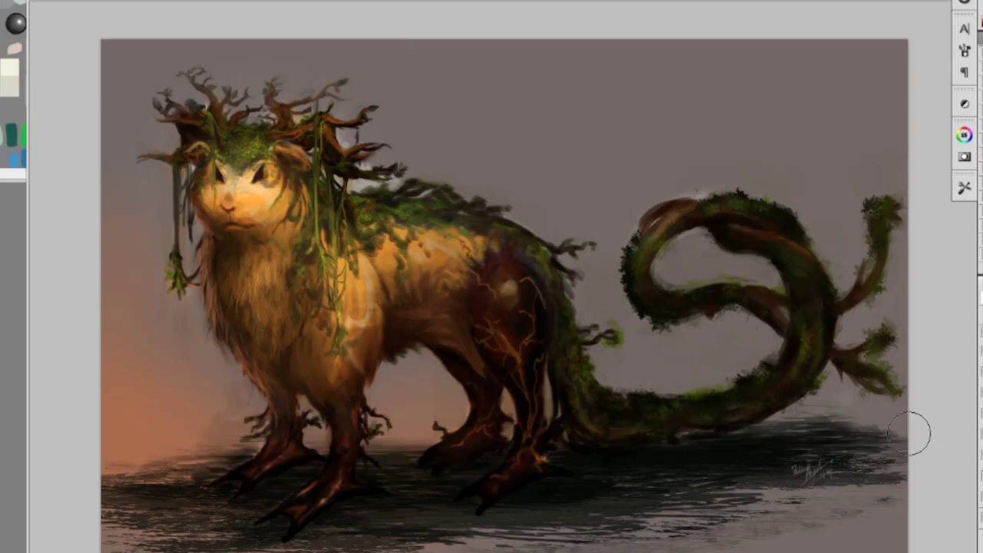
right_click(458, 150)
double_click(573, 261)
left_click_drag(384, 146, 401, 184)
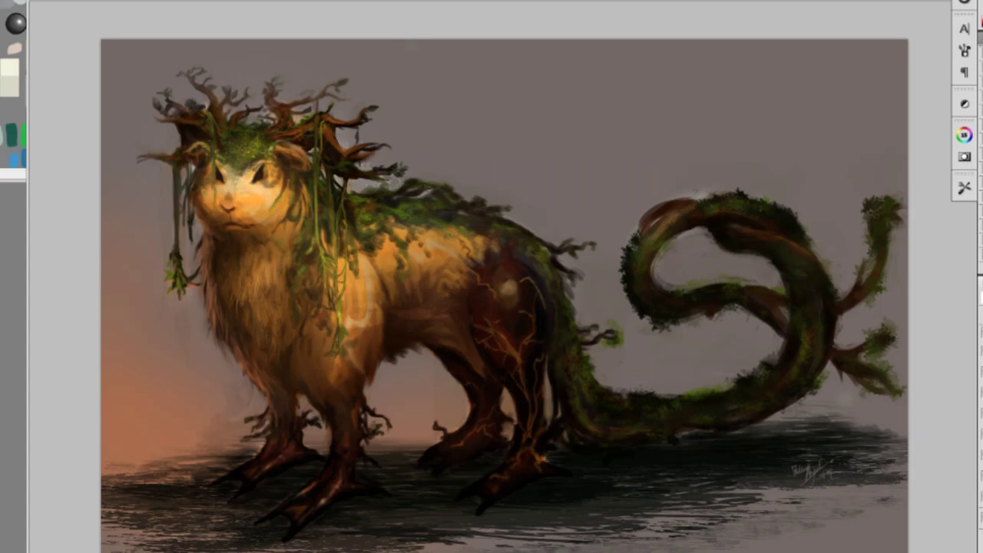
Switch to a texture brush and add brighter green detail to the moss along the creature's back
right_click(417, 206)
left_click(524, 352)
key("Return")
right_click(422, 202)
key("Return")
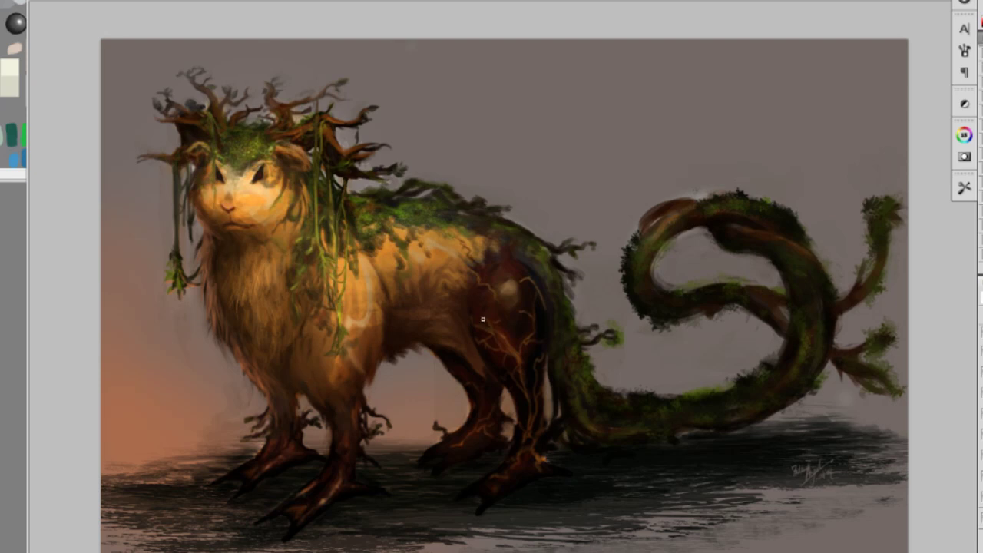
Select the 60 px multi-bristle brush, display its tip settings and reduce its size to 20 px
right_click(370, 325)
left_click(408, 433)
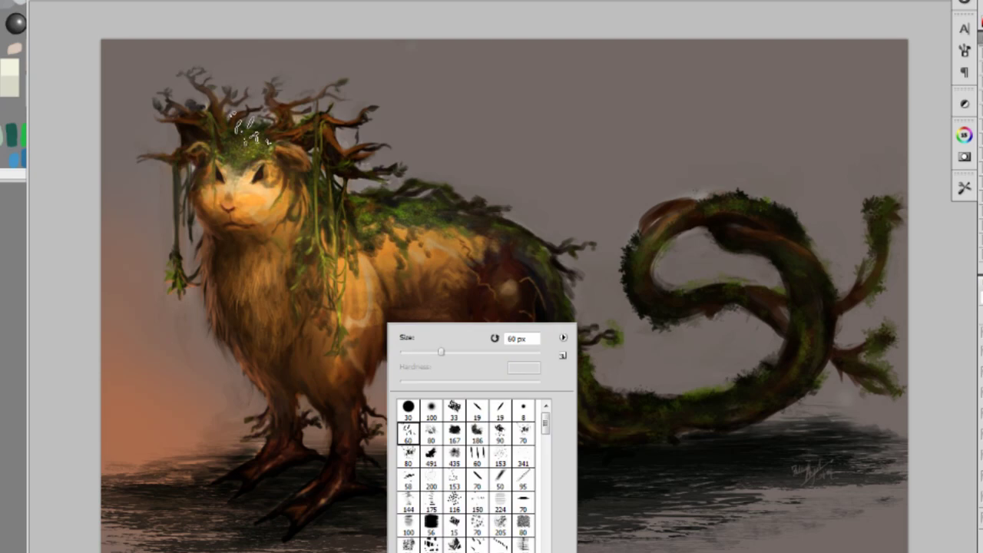
key("Return")
left_click(965, 49)
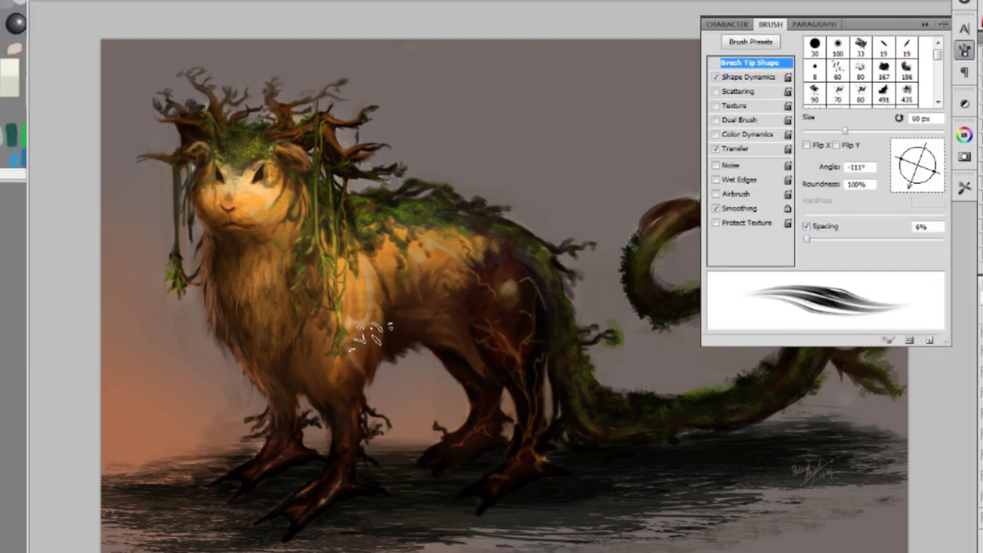
key("bracketleft")
key("bracketleft")
key("bracketleft")
key("bracketleft")
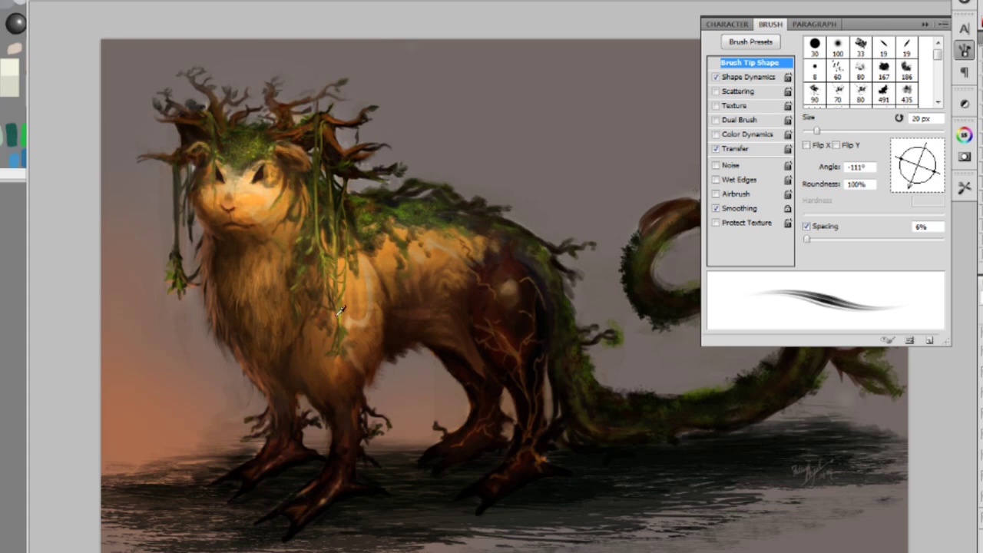
Compare the 30 px hard round tip with the multi-bristle brush, then reduce the bristle brush to 8 px
right_click(332, 367)
left_click(379, 404)
key("Return")
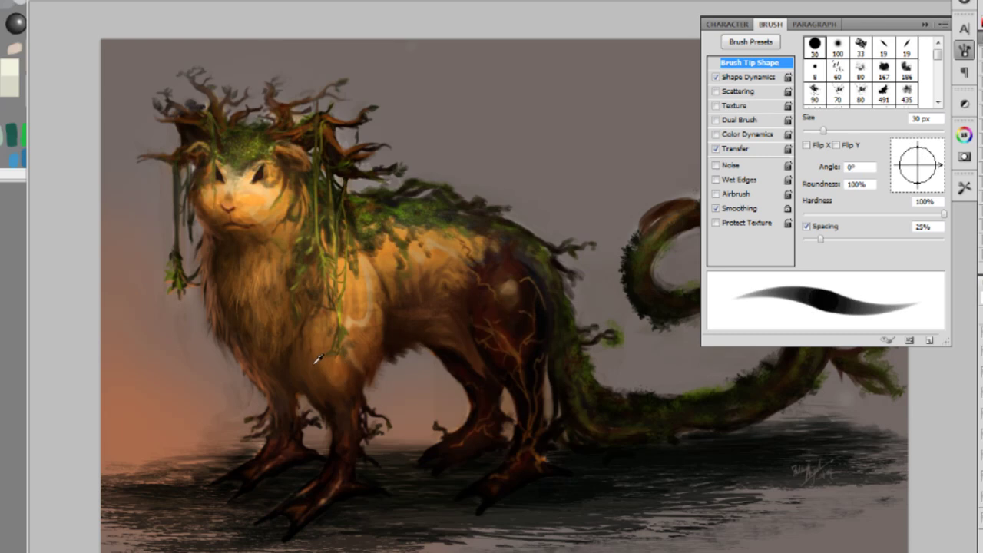
right_click(310, 330)
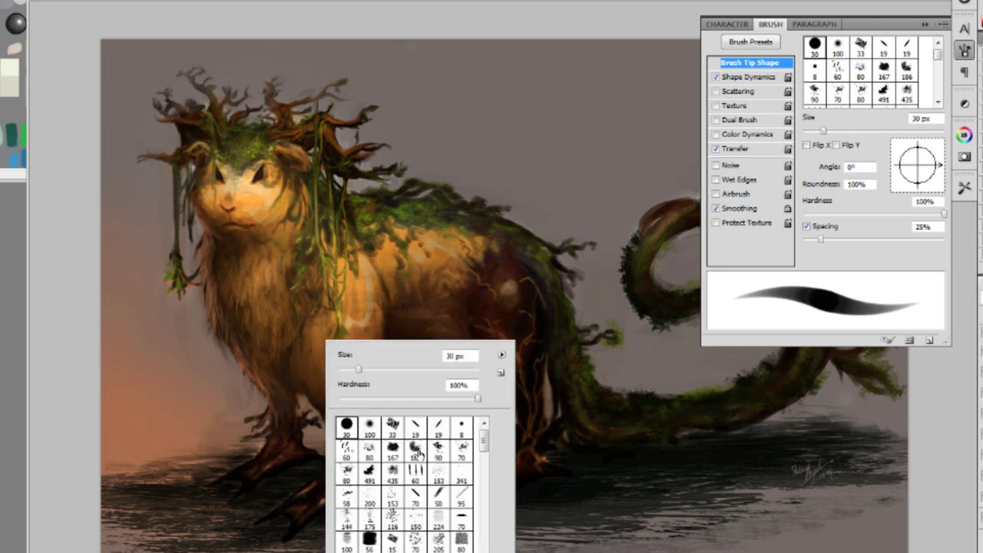
left_click(348, 458)
key("Return")
key("bracketleft")
key("bracketleft")
key("bracketleft")
key("bracketleft")
key("bracketleft")
key("bracketleft")
key("bracketleft")
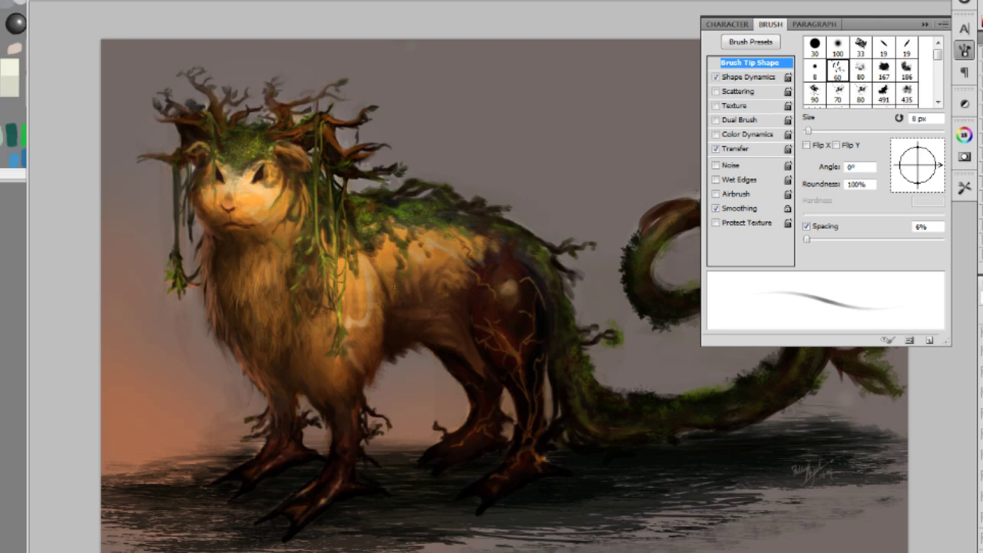
Choose the 30 px hard round brush, close the brush settings and paint brighter pale markings on the creature's shoulder, cheek and back
right_click(427, 271)
left_click(408, 374)
key("Return")
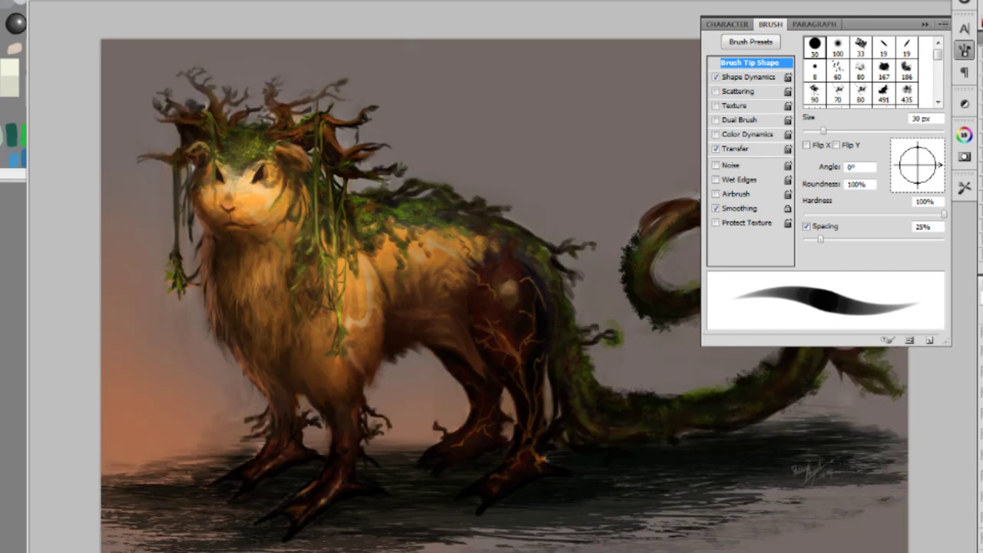
left_click(924, 24)
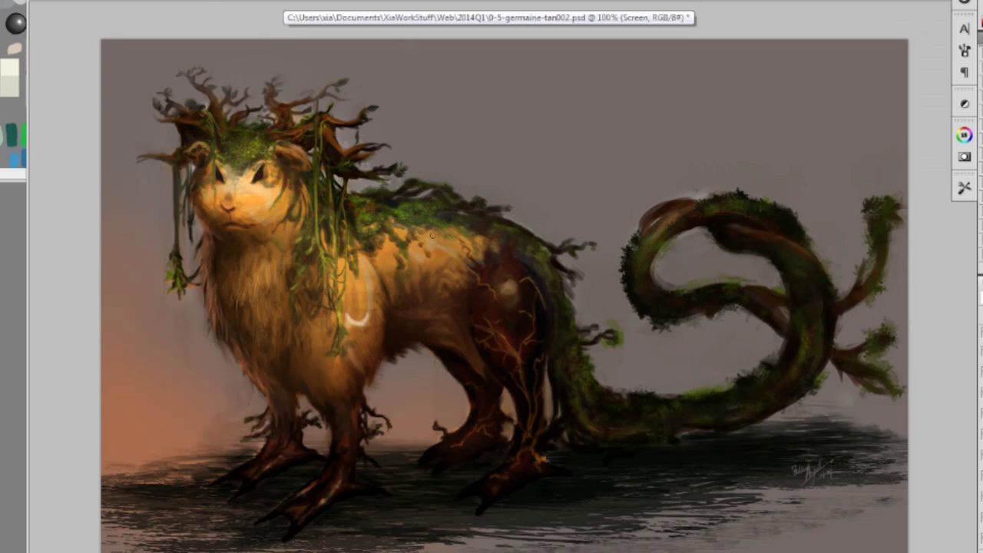
mouse_move(356, 304)
left_mouse_down()
mouse_move(363, 321)
mouse_move(370, 304)
mouse_move(351, 354)
mouse_move(351, 336)
left_mouse_up()
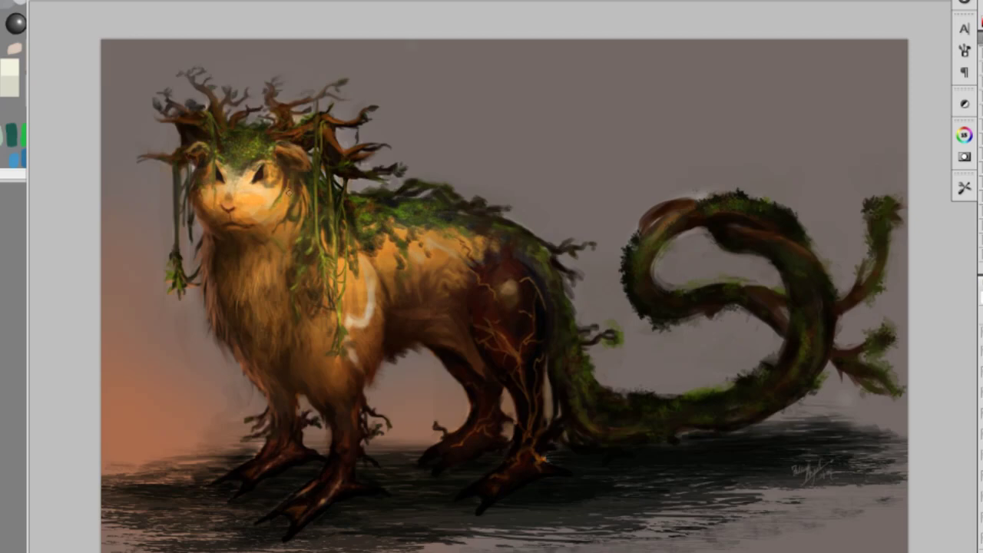
mouse_move(249, 187)
left_mouse_down()
mouse_move(260, 201)
mouse_move(244, 211)
mouse_move(283, 220)
mouse_move(265, 221)
mouse_move(285, 201)
mouse_move(273, 216)
mouse_move(224, 189)
mouse_move(210, 213)
left_mouse_up()
key("bracketleft")
key("bracketright")
mouse_move(418, 253)
left_mouse_down()
mouse_move(428, 260)
mouse_move(437, 244)
mouse_move(391, 246)
left_mouse_up()
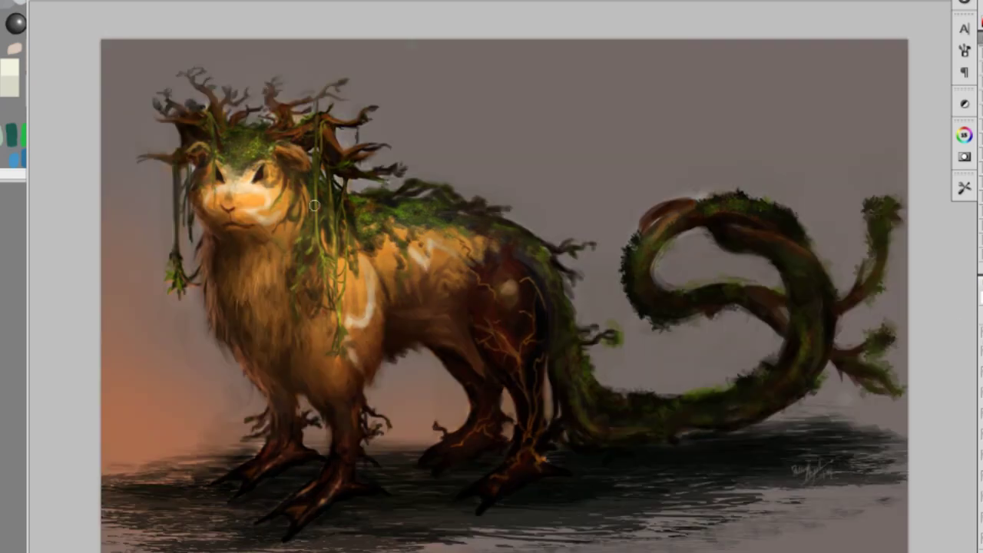
Change the brush and refine the creature's eyes, nose, mouth and ear with small detail strokes
right_click(273, 204)
left_click(395, 71)
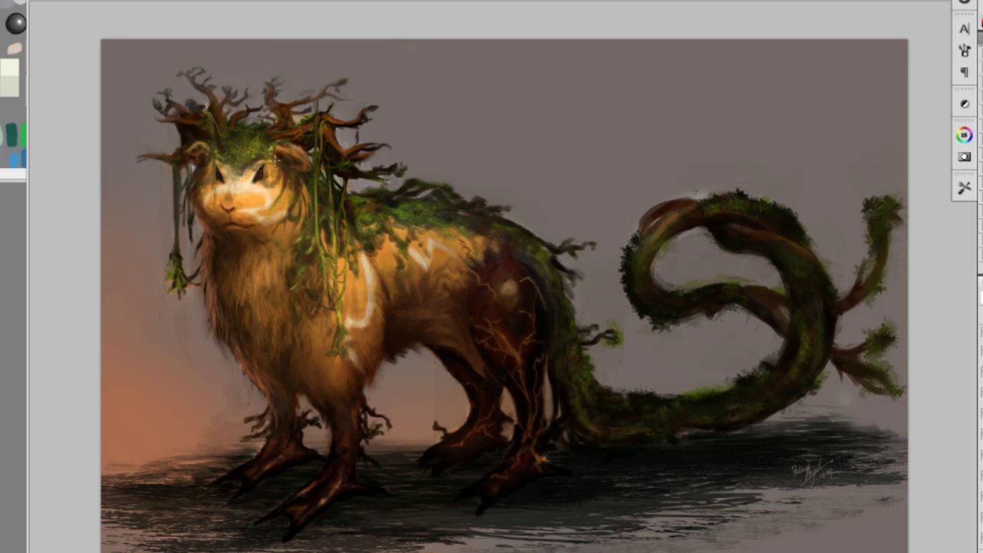
mouse_move(218, 170)
left_mouse_down()
mouse_move(222, 179)
mouse_move(265, 175)
left_mouse_up()
left_click_drag(229, 205, 235, 226)
left_click_drag(293, 146, 299, 149)
Change the brush again and touch up the small mossy branch at the base of the tail
right_click(583, 216)
double_click(695, 307)
left_click_drag(606, 335, 581, 343)
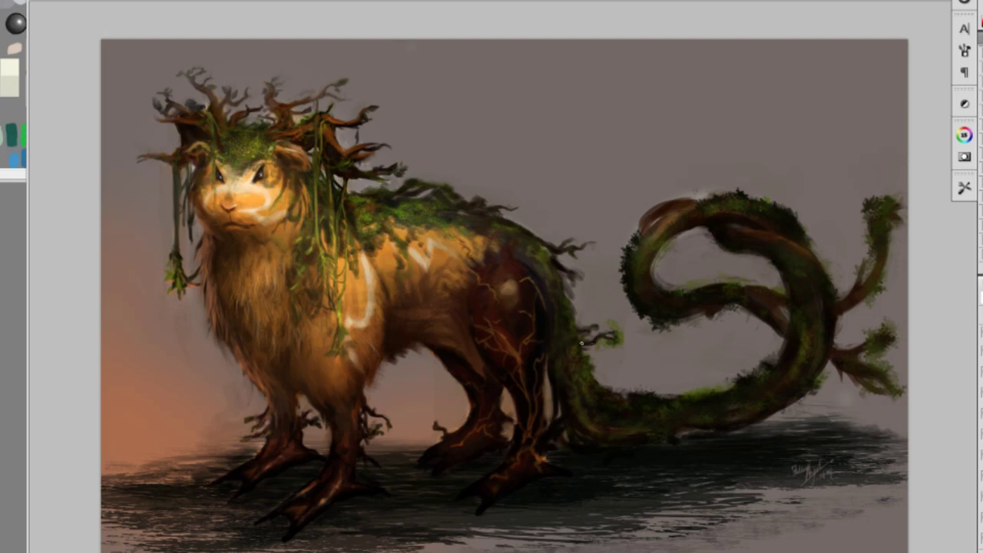